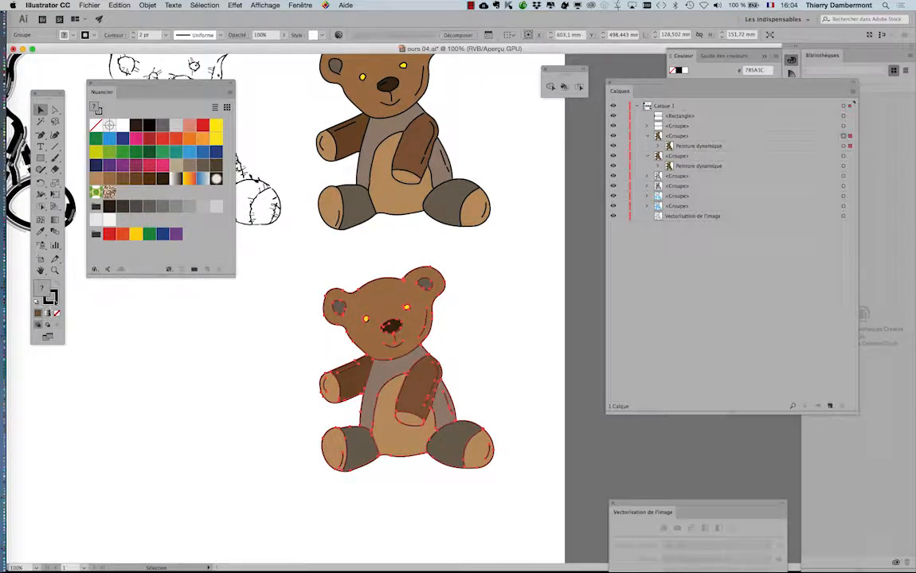
Step: Remove the stroke from the lower painted bear so that only its colour fills are kept, and deselect it
left_click(57, 313)
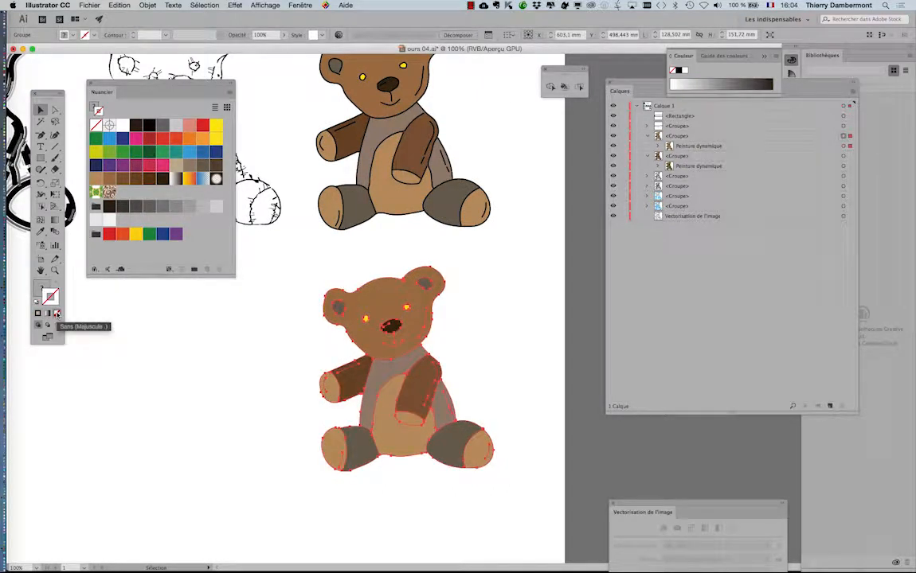
key("super+z")
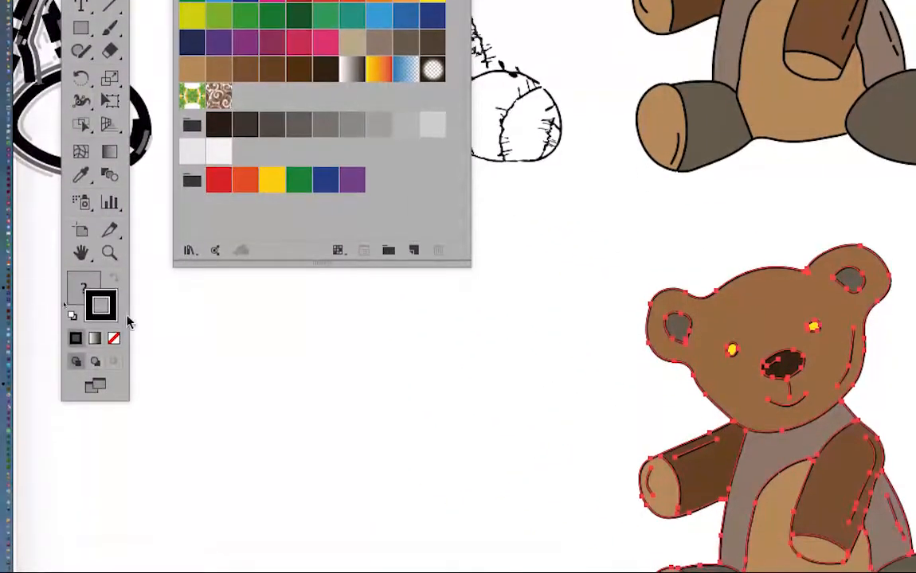
left_click(114, 338)
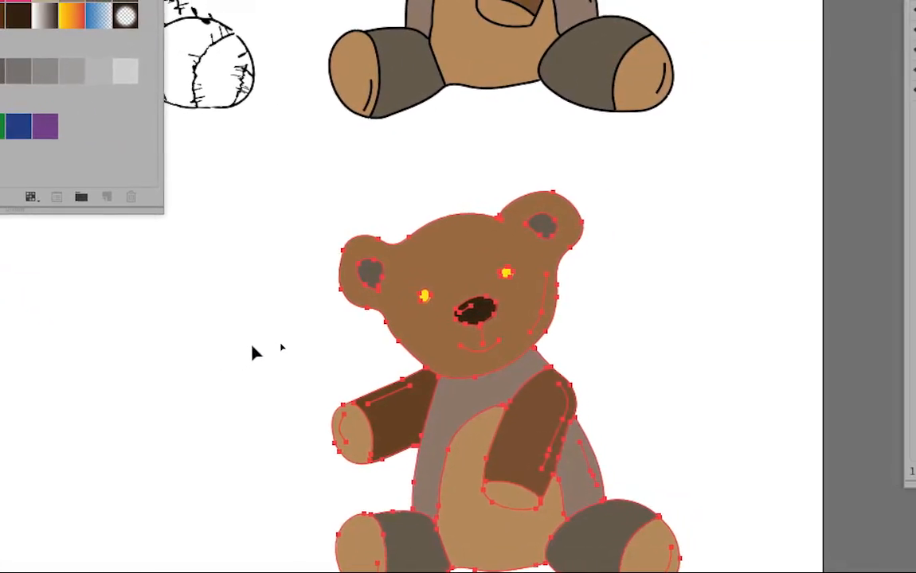
left_click(252, 350)
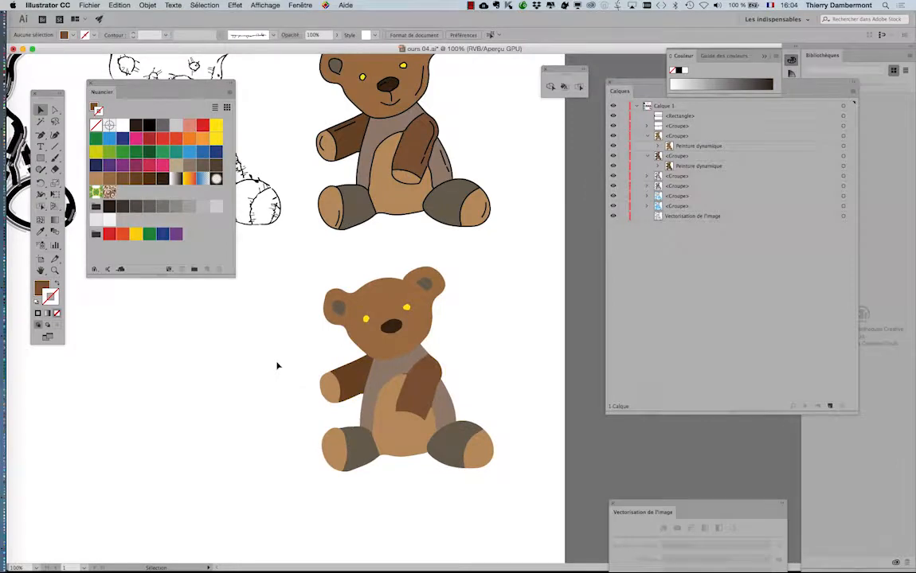
Step: Select the strokeless bear and collapse the two expanded Live Paint groups in the layer list
scroll(277, 367, "down", 1)
scroll(277, 367, "down", 1)
mouse_move(246, 322)
left_mouse_down()
mouse_move(328, 322)
mouse_move(415, 301)
left_mouse_up()
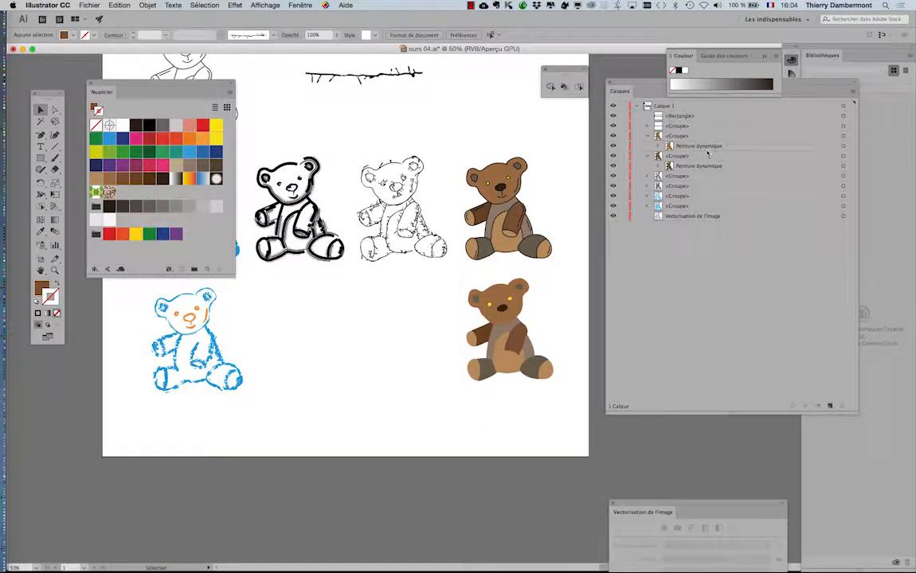
left_click(504, 344)
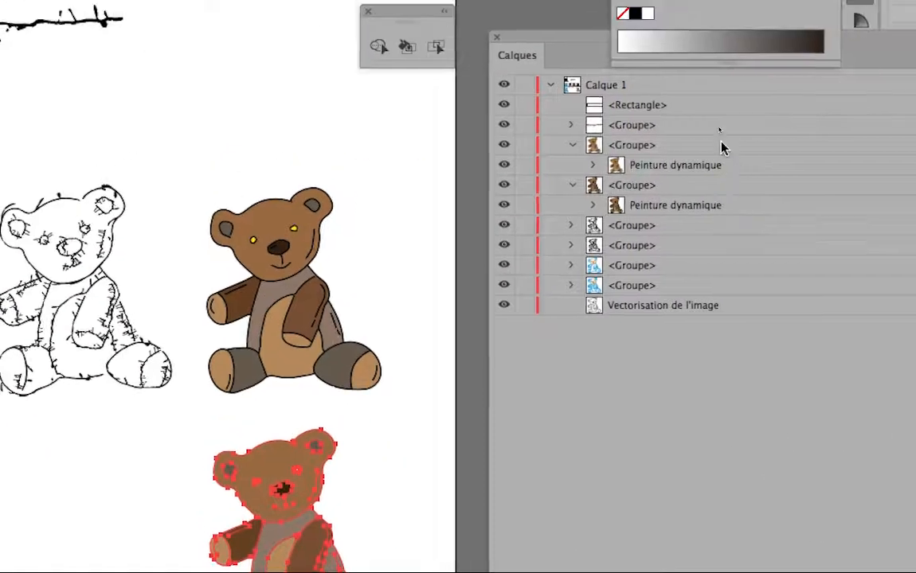
left_click_drag(652, 83, 619, 85)
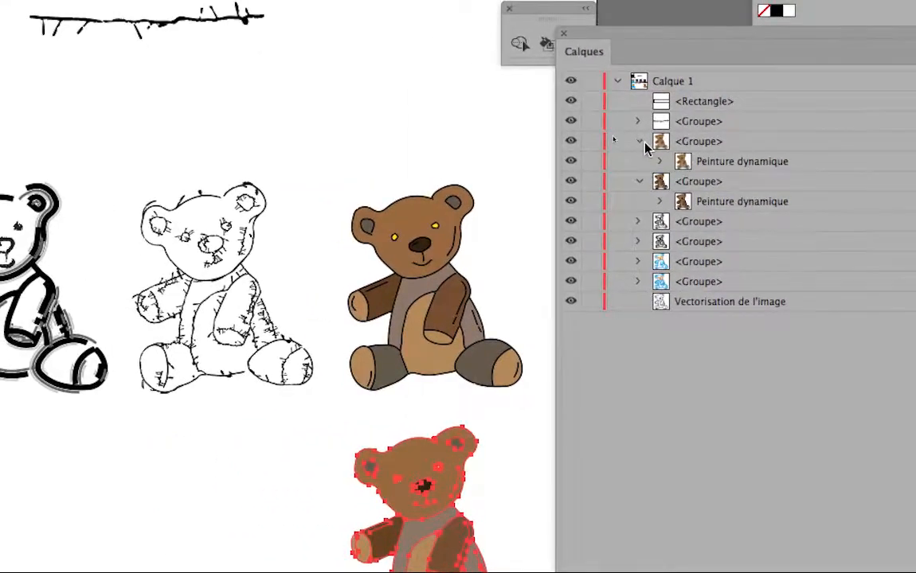
left_click(639, 141)
left_click(642, 159)
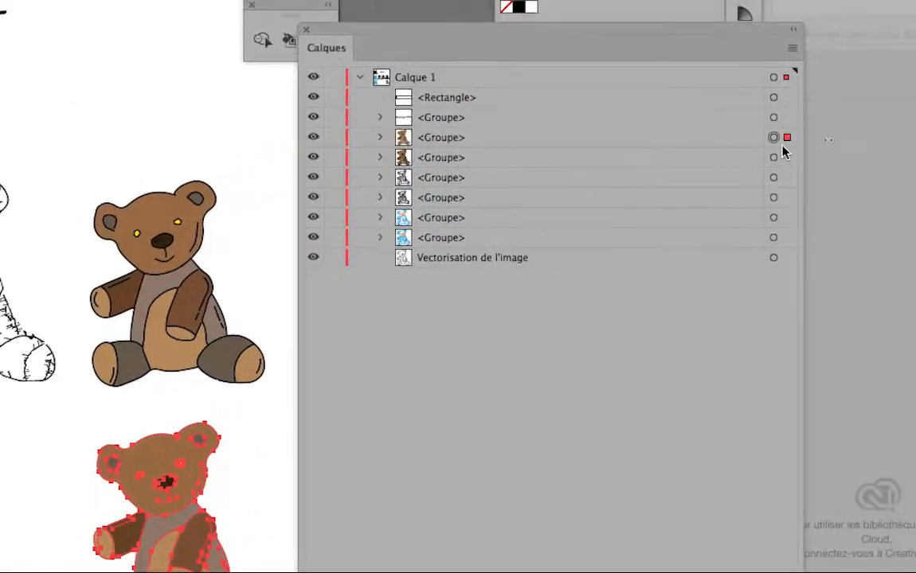
Step: Move the strokeless bear's group to the bottom of Calque 1, beneath "Vectorisation de l'image"
left_click(693, 143)
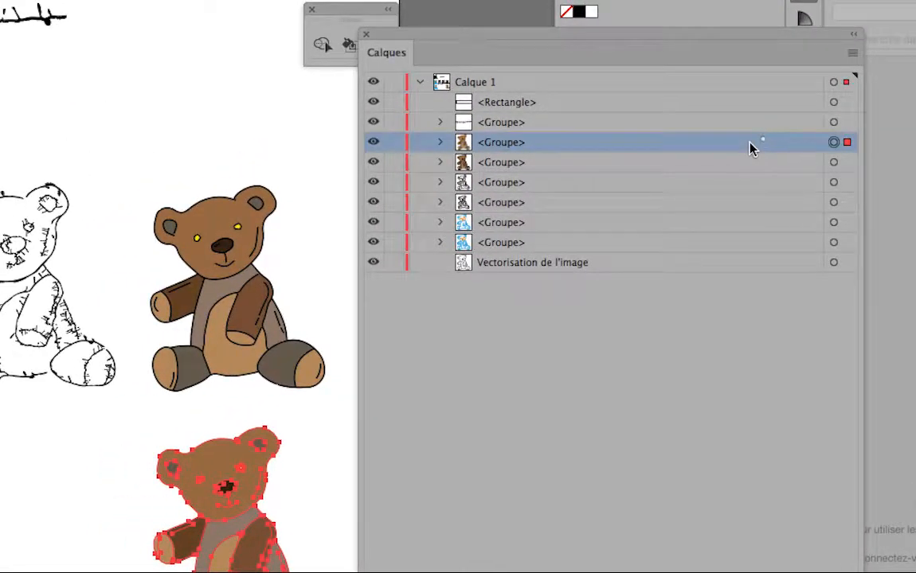
left_click_drag(751, 145, 748, 261)
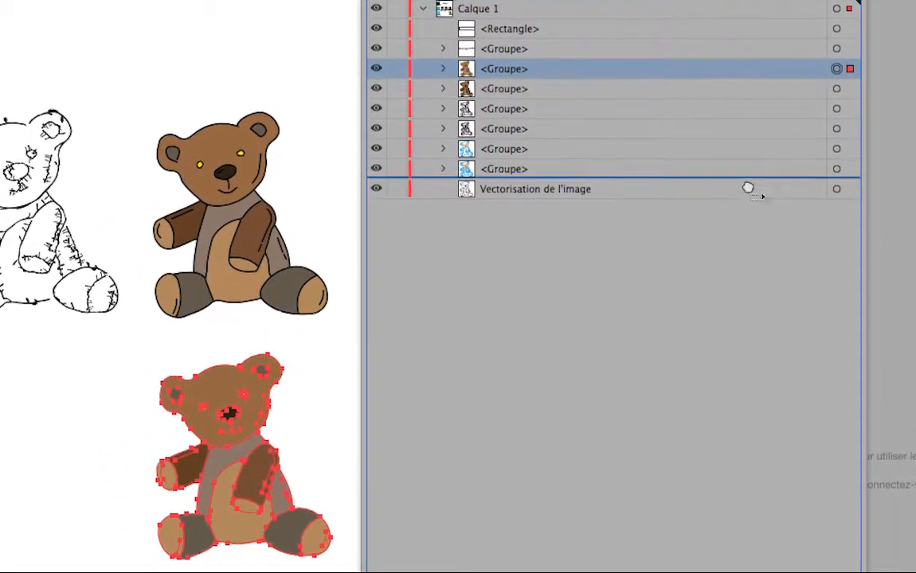
left_click_drag(748, 188, 750, 196)
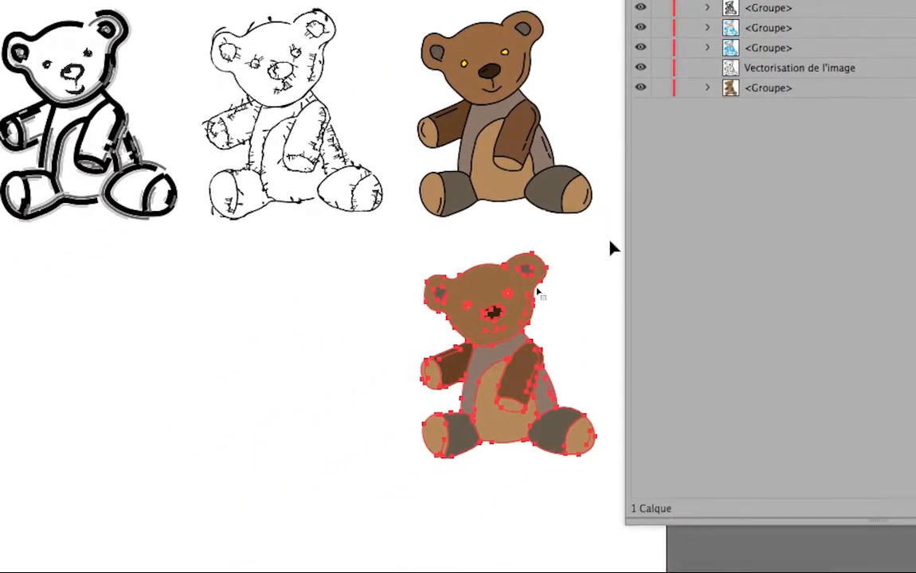
Step: Place the strokeless bear's colours behind the stitched-outline bear, roughly aligned with its contours
mouse_move(500, 287)
left_mouse_down()
mouse_move(497, 256)
mouse_move(295, 48)
left_mouse_up()
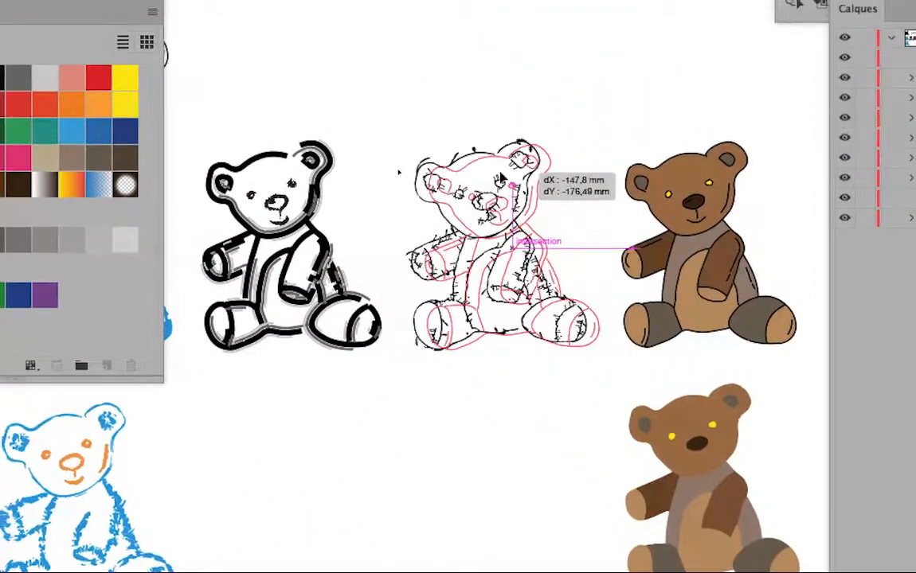
mouse_move(502, 176)
left_mouse_down()
mouse_move(487, 175)
mouse_move(497, 184)
left_mouse_up()
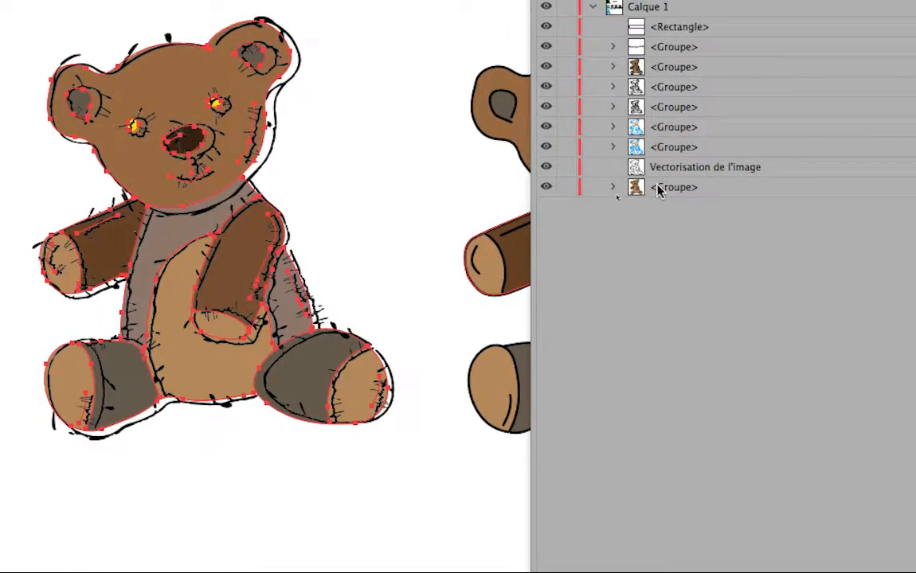
Step: Lock every other item in Calque 1, keep the layer itself and the strokeless bear's group unlocked, and select that group
left_click_drag(566, 167, 568, 16)
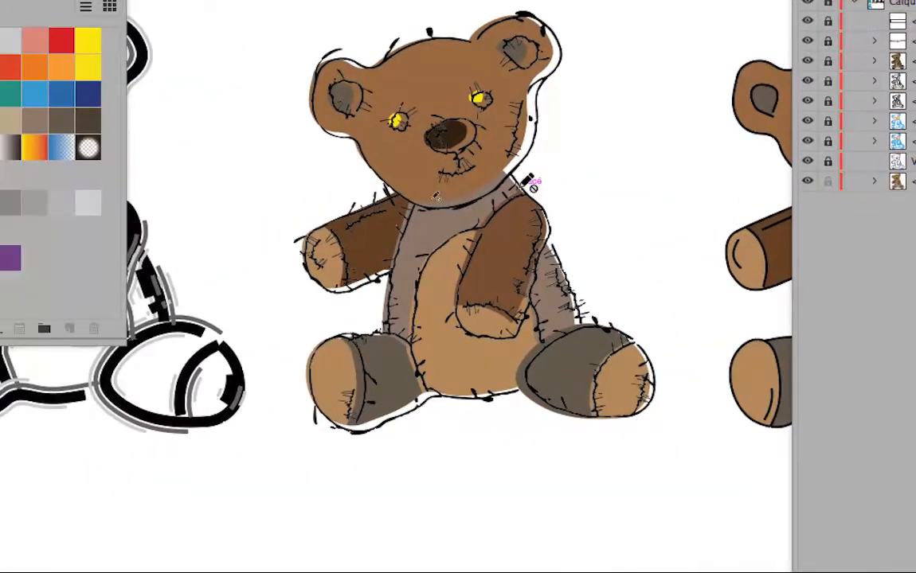
scroll(307, 329, "down", 1)
left_click_drag(427, 210, 573, 307)
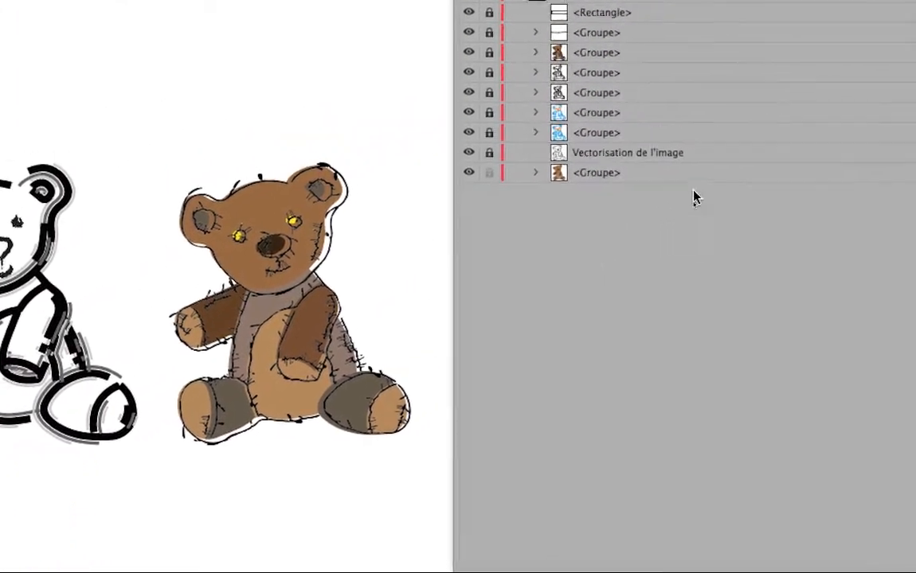
left_click(698, 189)
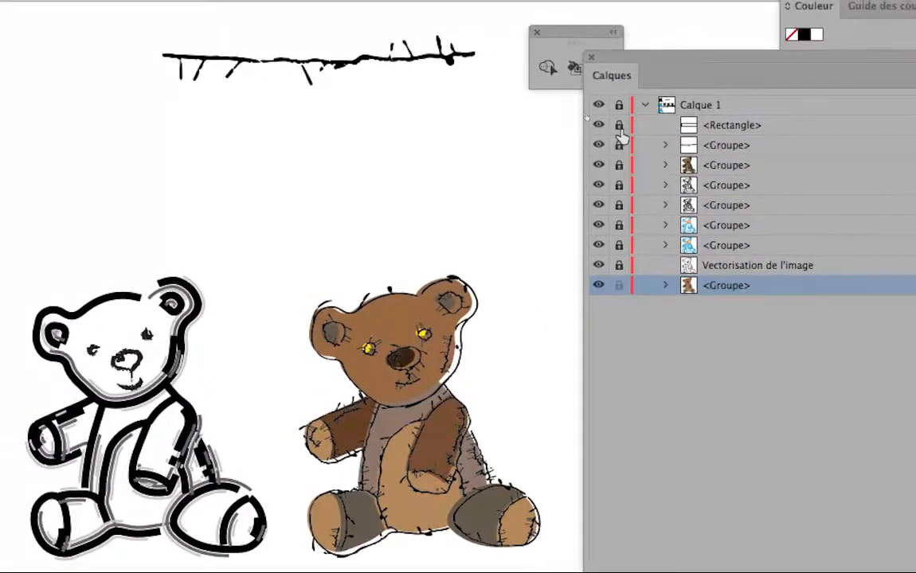
left_click(618, 105)
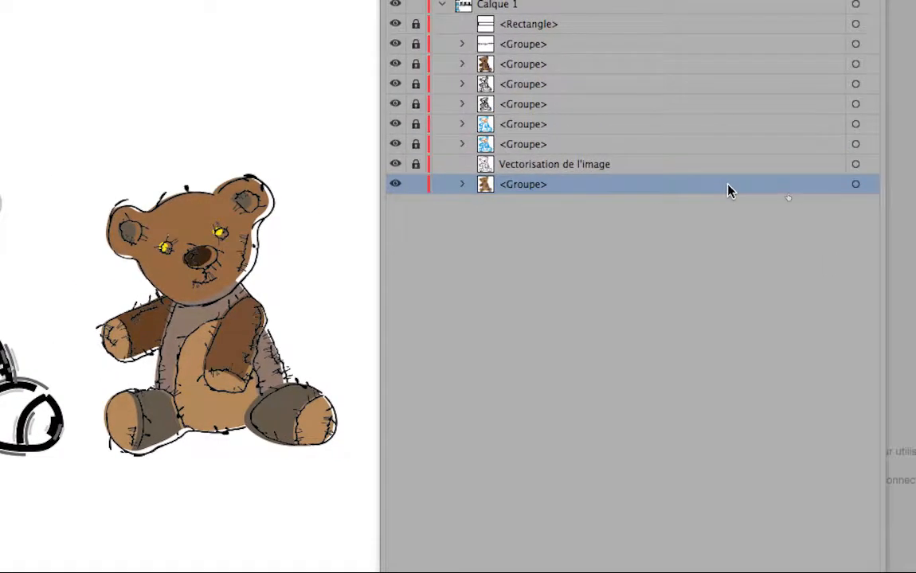
left_click(771, 186)
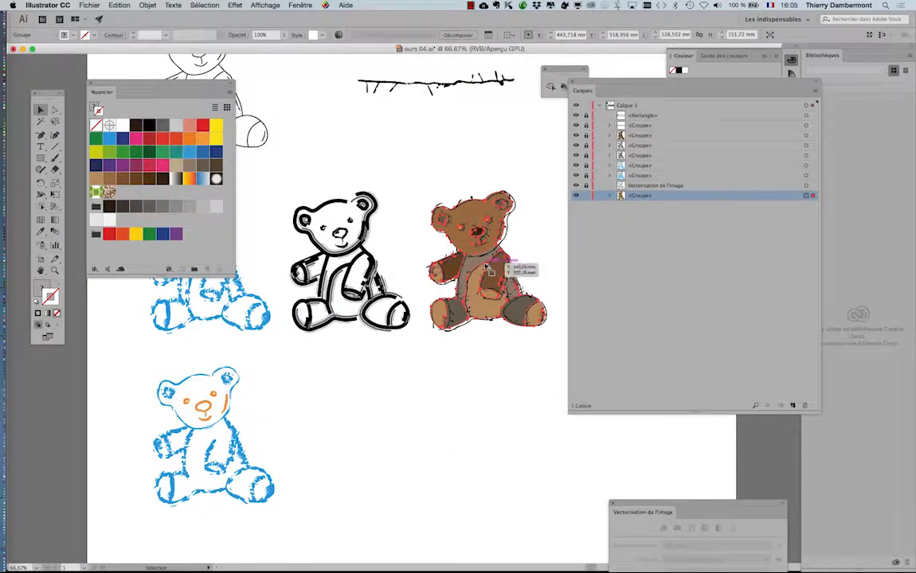
Step: Clear the view of the bears by moving the Calques panel aside and closing the Nuancier panel
left_click_drag(599, 83, 758, 165)
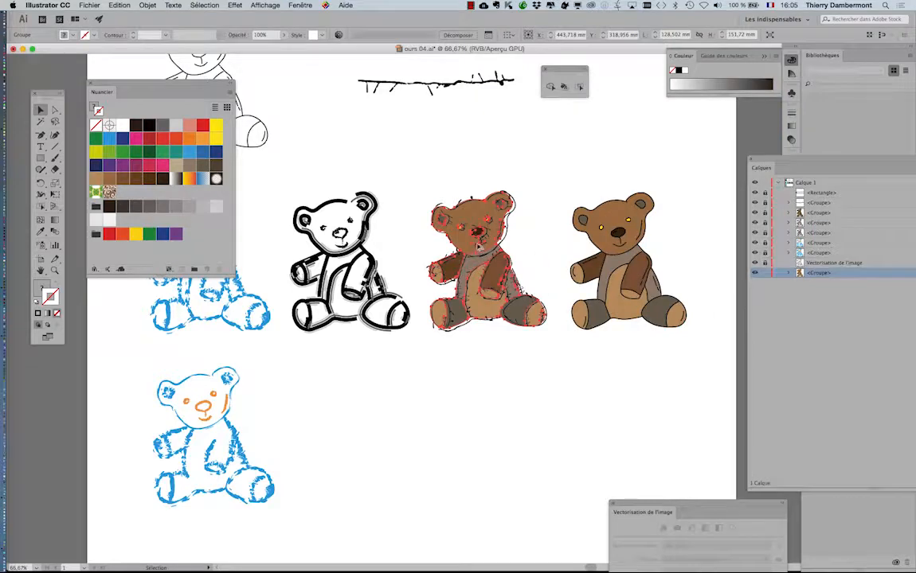
scroll(478, 247, "up", 2)
left_click_drag(371, 217, 492, 232)
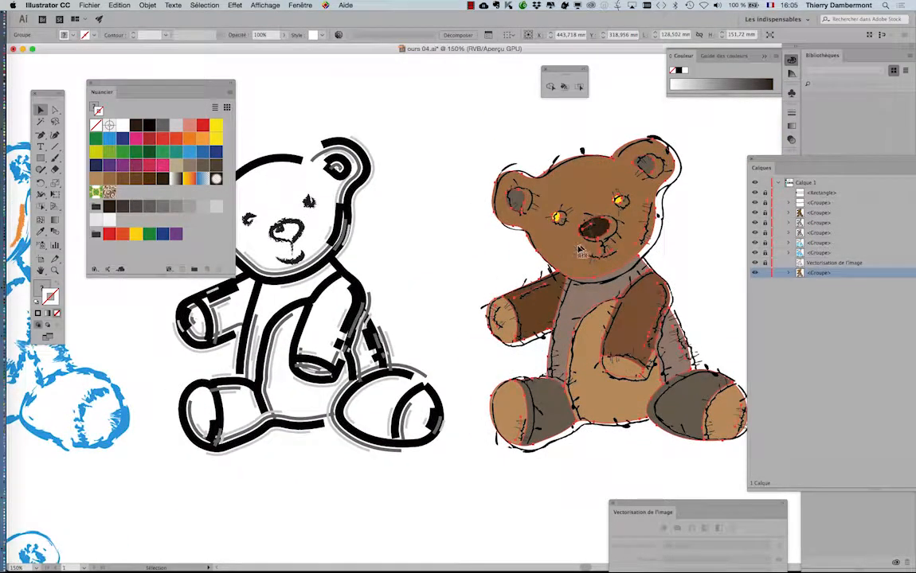
left_click(91, 83)
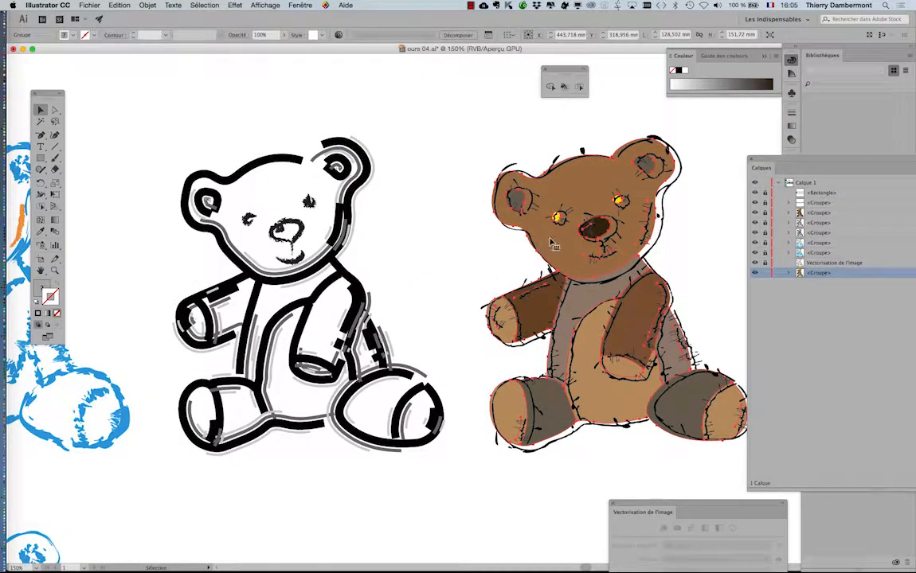
Step: Try the colour fills behind the bear with the thick black brush outline
left_click_drag(552, 245, 249, 252)
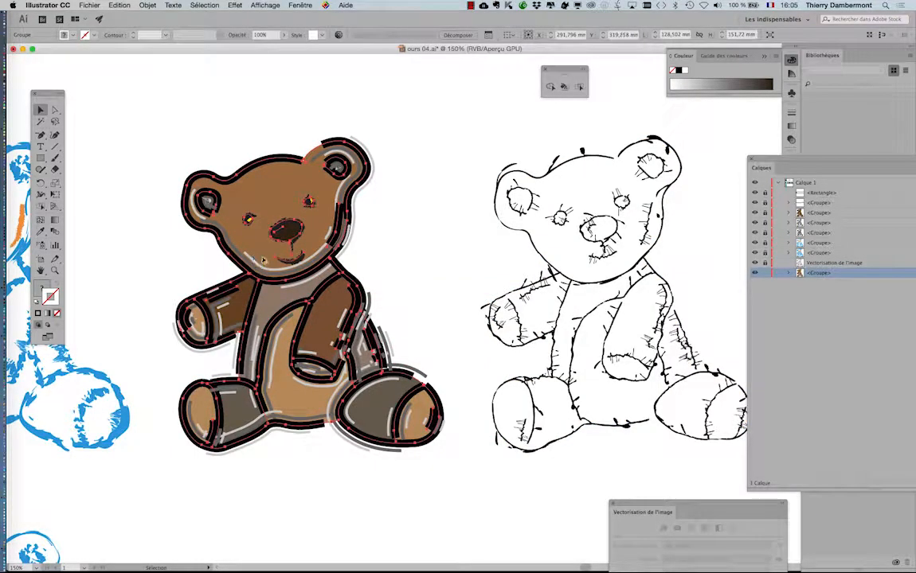
scroll(282, 281, "down", 2)
left_click_drag(265, 298, 483, 294)
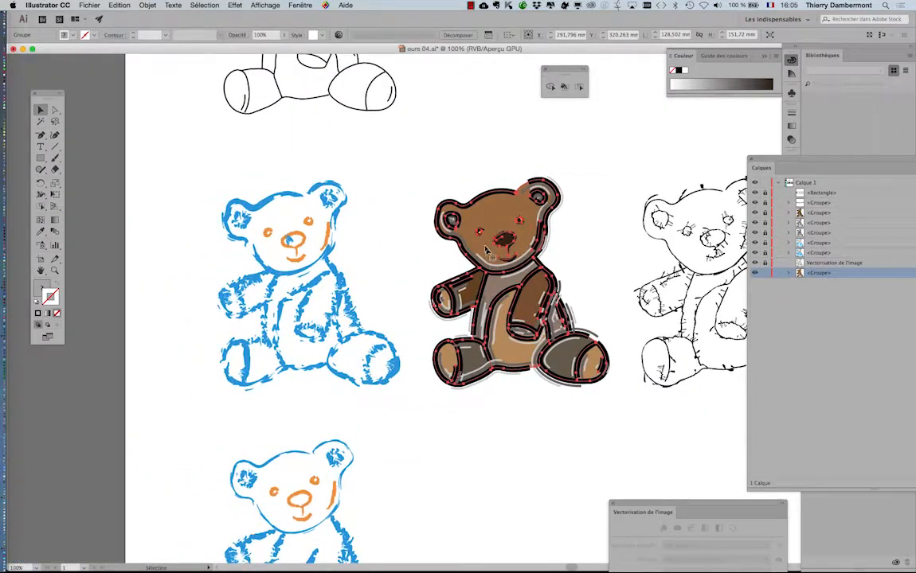
Step: Try the colour fills behind the upper blue-outlined bear
left_click_drag(488, 250, 287, 257)
scroll(288, 265, "up", 2)
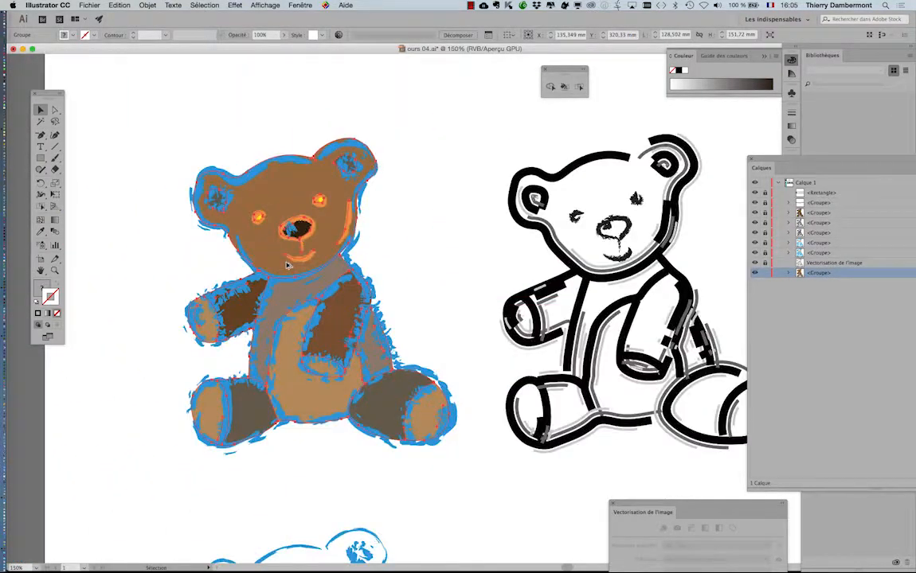
scroll(289, 265, "up", 1)
scroll(438, 287, "down", 2)
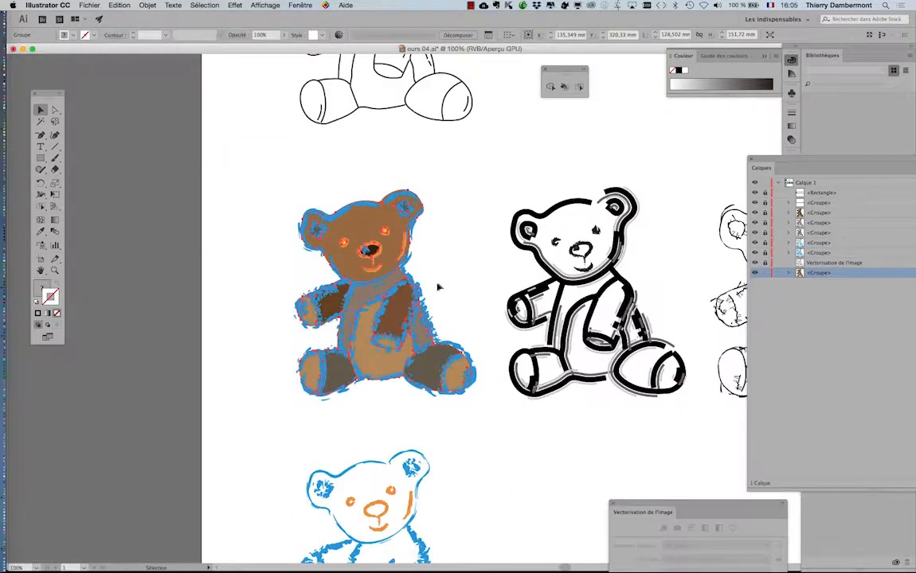
Step: Try the colour fills behind the lower blue-outlined bear
scroll(398, 279, "down", 5)
left_click_drag(366, 225, 375, 482)
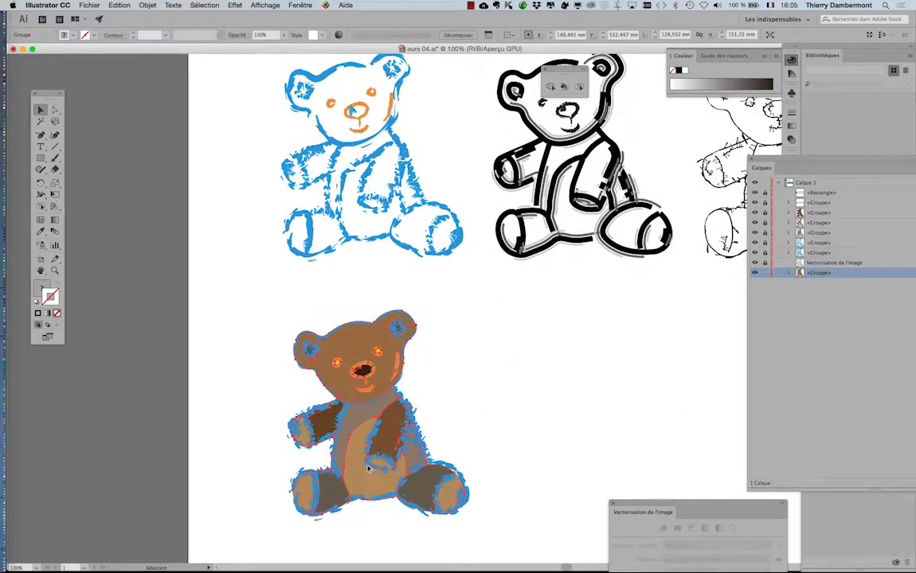
scroll(368, 469, "up", 2)
scroll(368, 469, "down", 2)
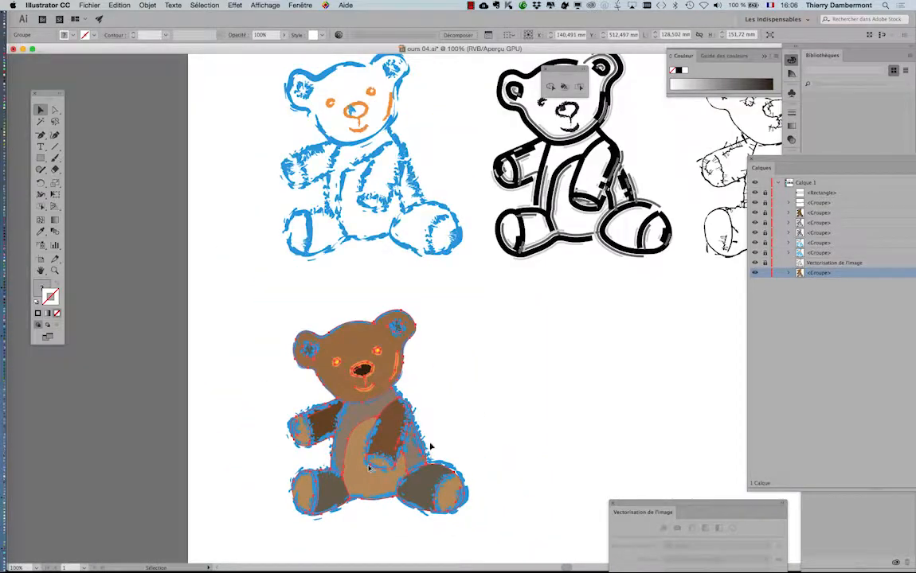
Step: Move the colour fills back behind the stitched-outline bear and shift them slightly off its contours
mouse_move(488, 400)
left_mouse_down()
mouse_move(266, 400)
mouse_move(172, 390)
mouse_move(174, 432)
mouse_move(96, 396)
mouse_move(494, 132)
mouse_move(470, 129)
left_mouse_up()
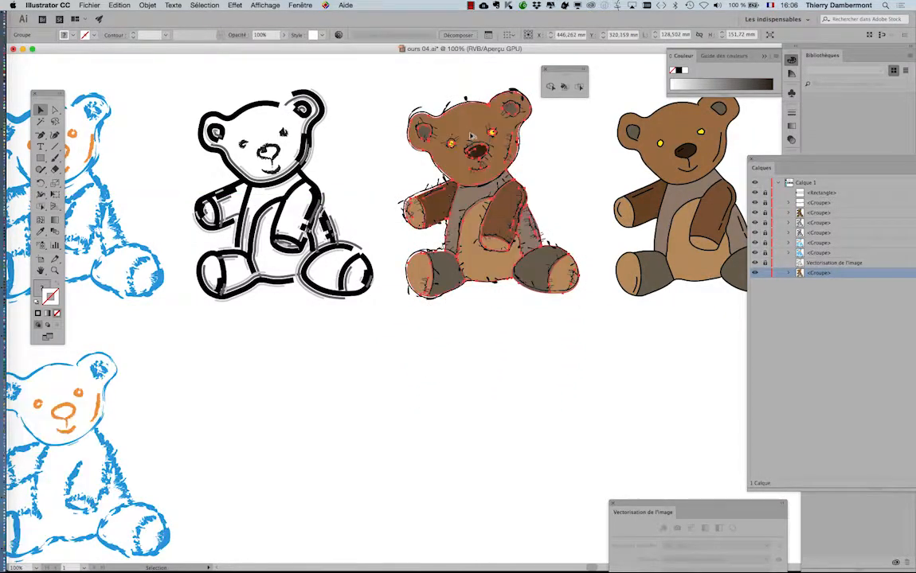
scroll(475, 142, "up", 2)
scroll(475, 143, "up", 2)
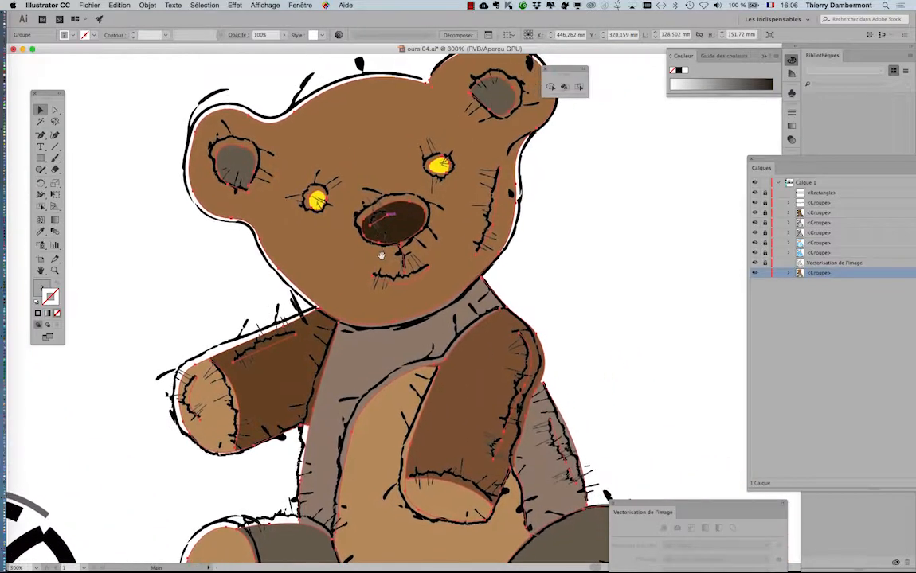
left_click_drag(363, 157, 366, 152)
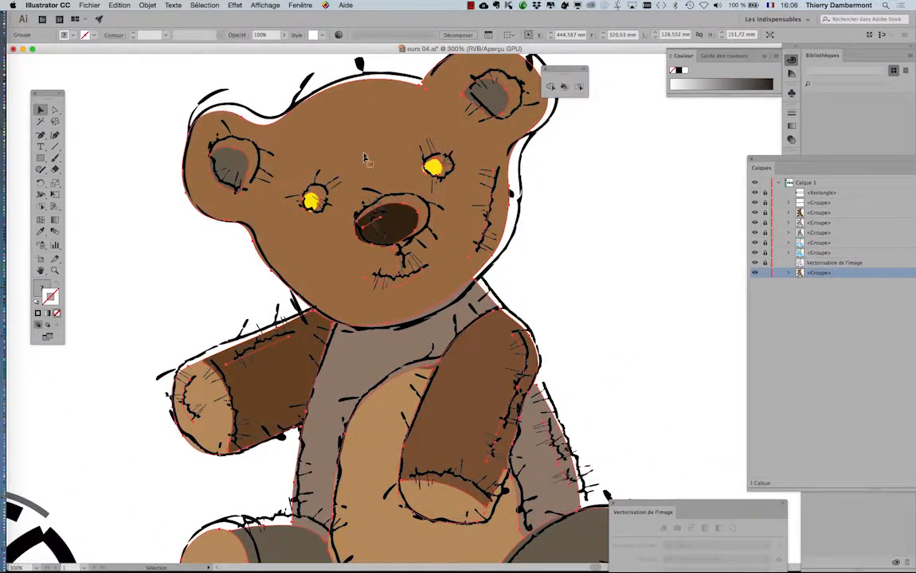
Step: Nudge the colour fills in small increments to fine-tune their offset from the stitched outline
key("Right")
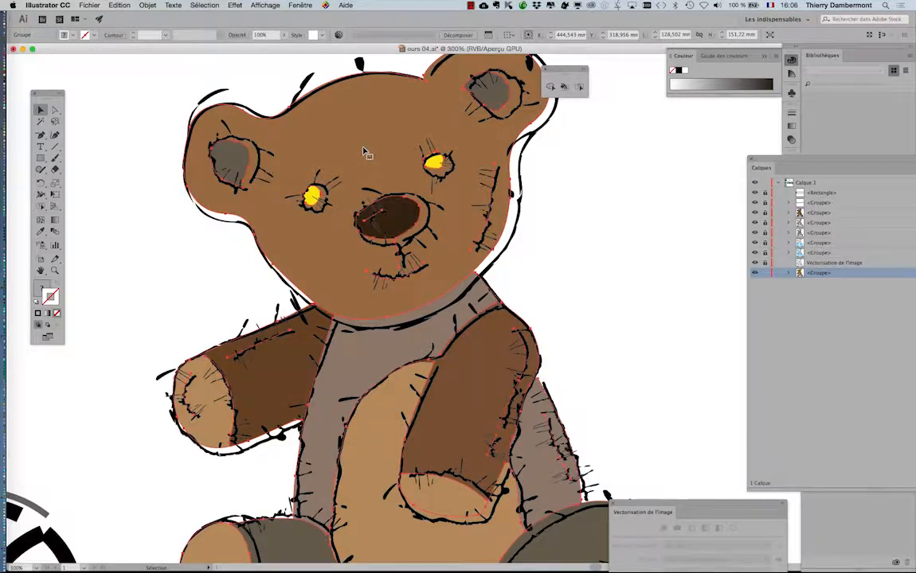
key("Down")
key("Down")
key("Down")
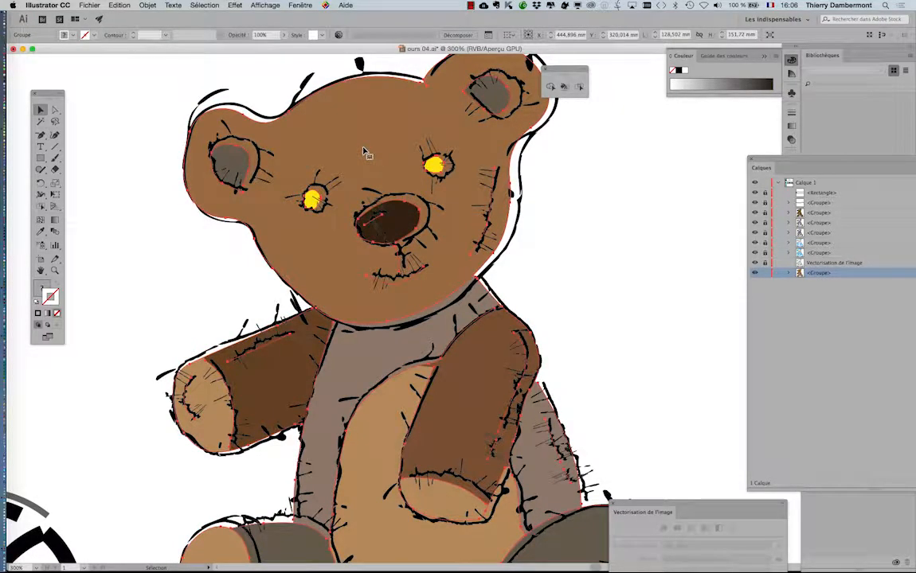
key("Right")
key("Right")
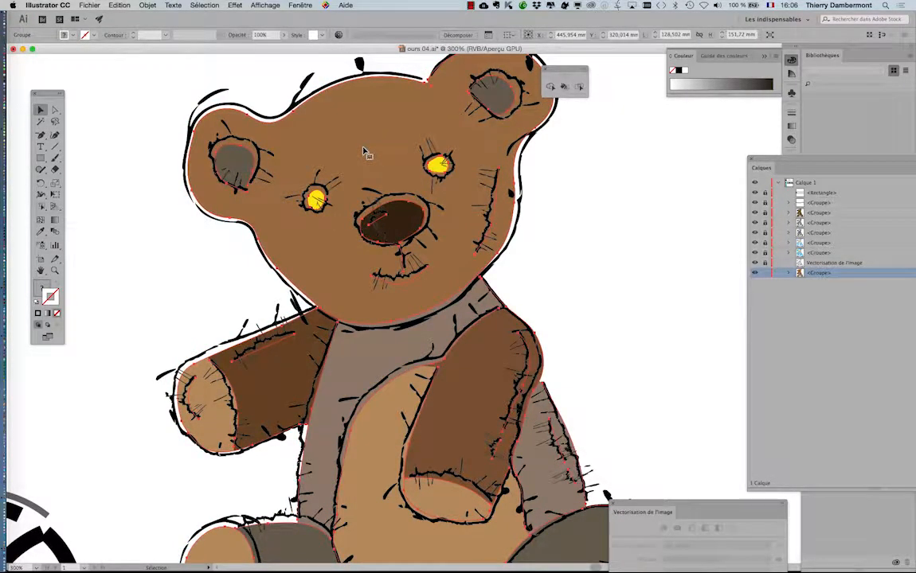
key("Up")
key("Left")
key("Up")
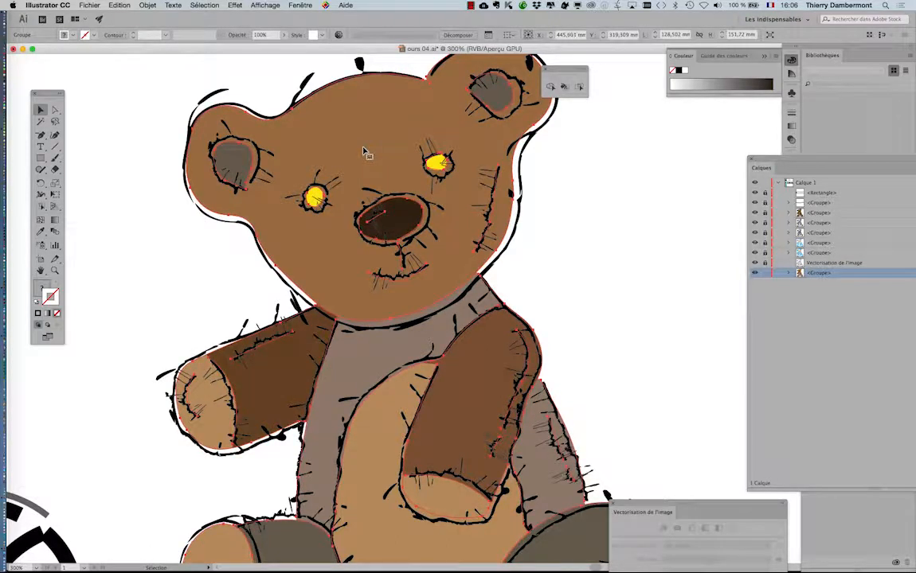
Step: Apply a Gaussian blur (Flou gaussien) with a 6,5 pixel radius to the stitched bear's colour fills, with preview enabled
left_click(235, 6)
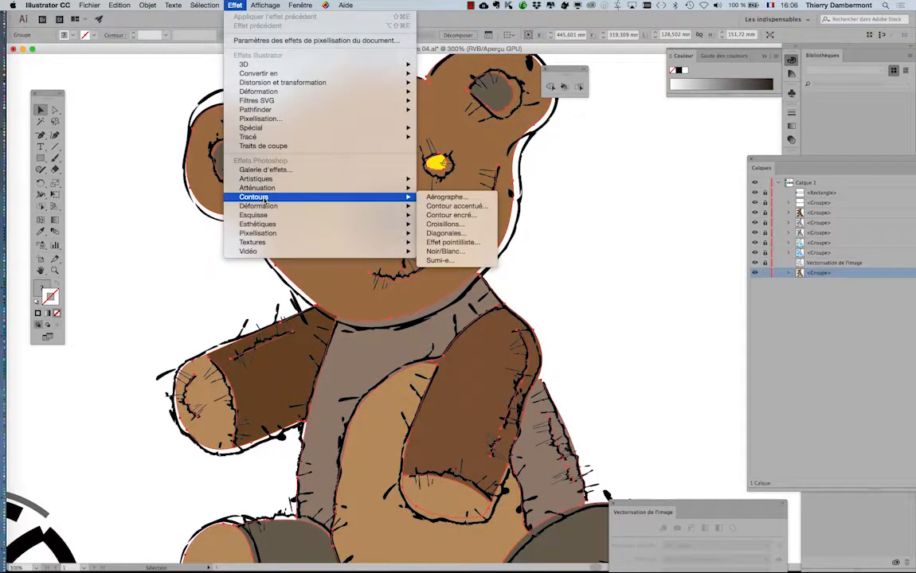
mouse_move(269, 189)
left_click(459, 188)
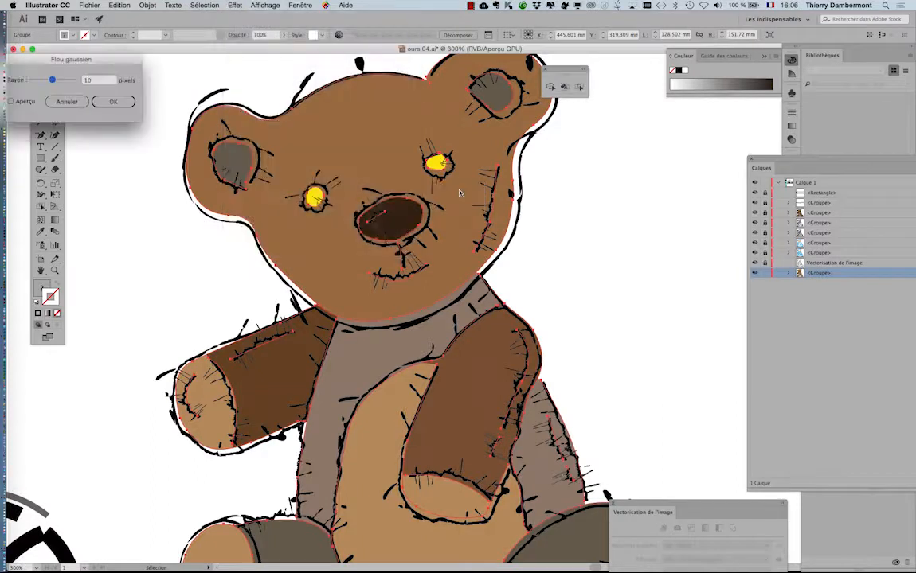
left_click(21, 102)
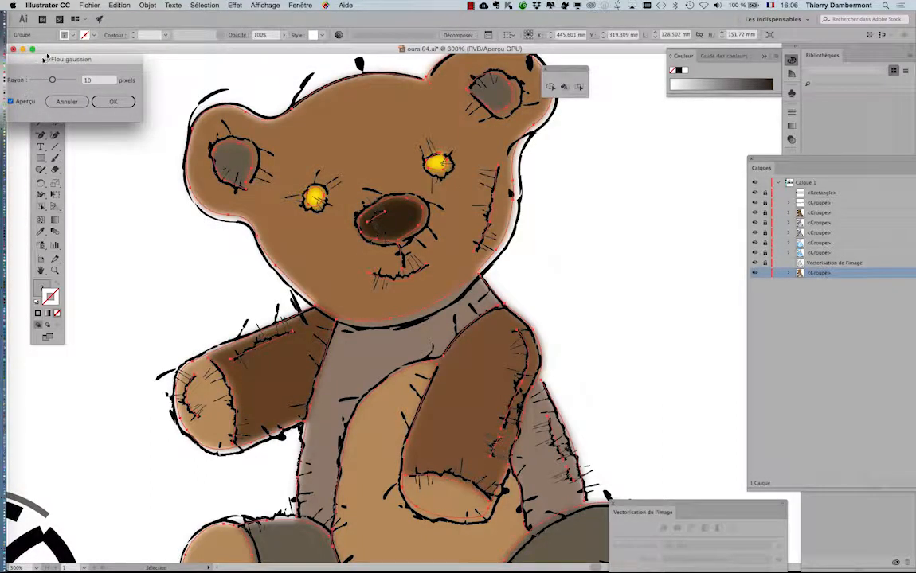
left_click_drag(49, 60, 616, 155)
left_click(233, 5)
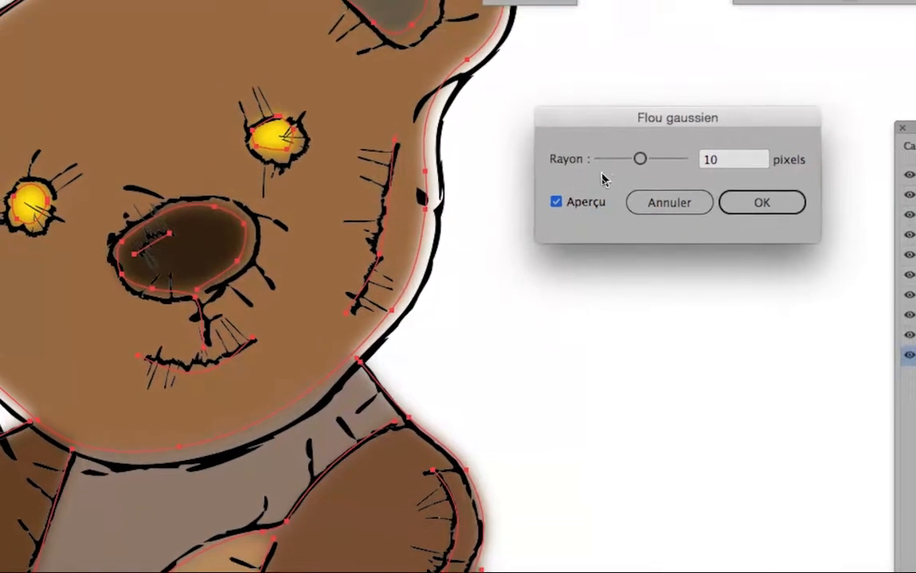
mouse_move(636, 194)
left_mouse_down()
mouse_move(587, 201)
mouse_move(635, 175)
left_mouse_up()
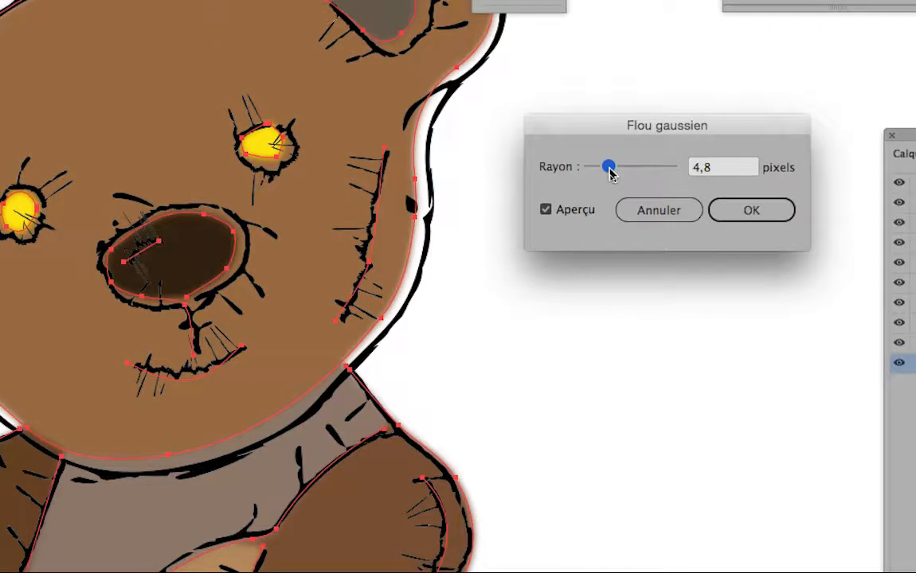
left_click_drag(610, 174, 635, 176)
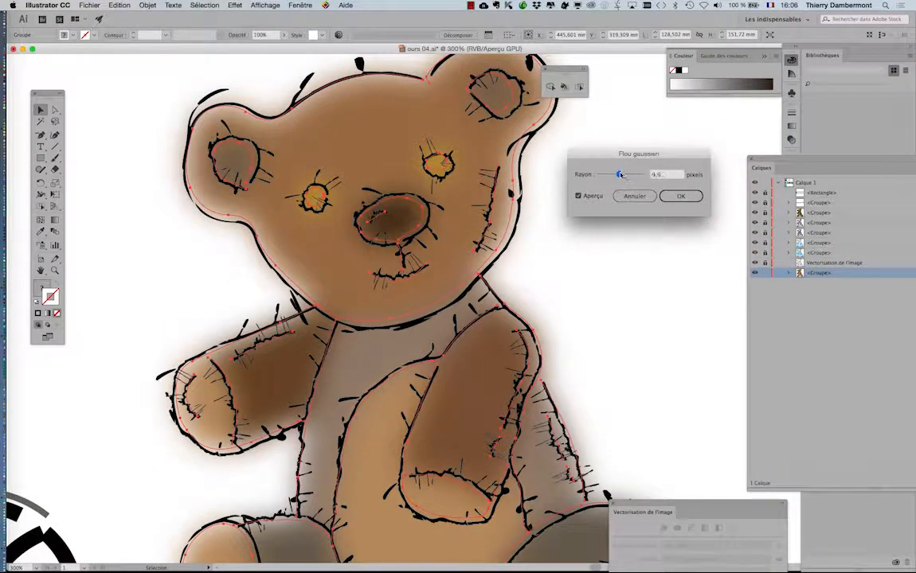
left_click_drag(620, 174, 619, 175)
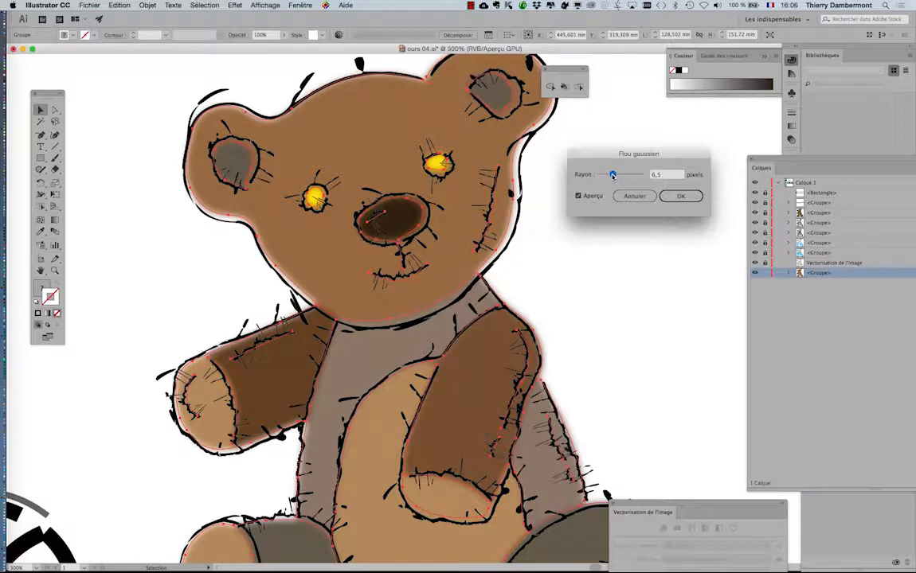
left_click(680, 196)
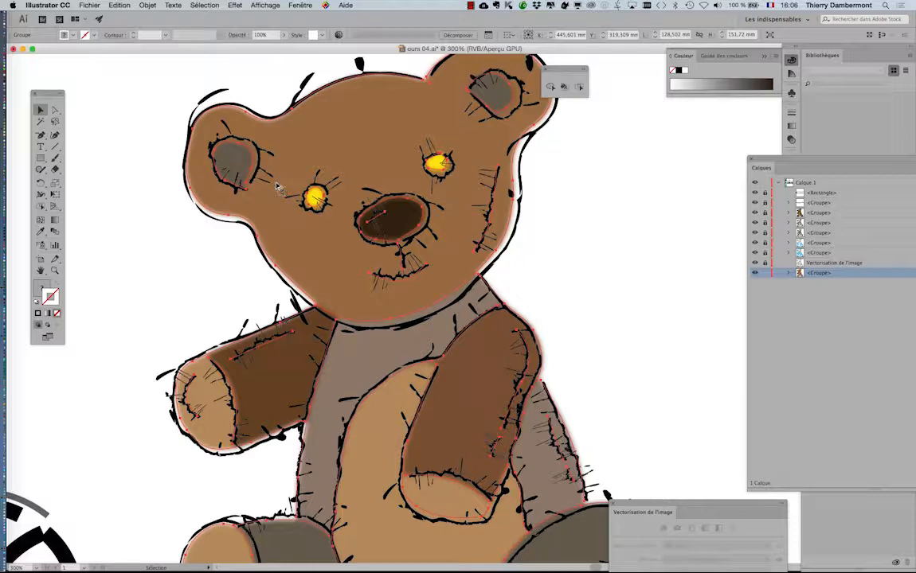
scroll(278, 187, "down", 1)
scroll(284, 186, "up", 1)
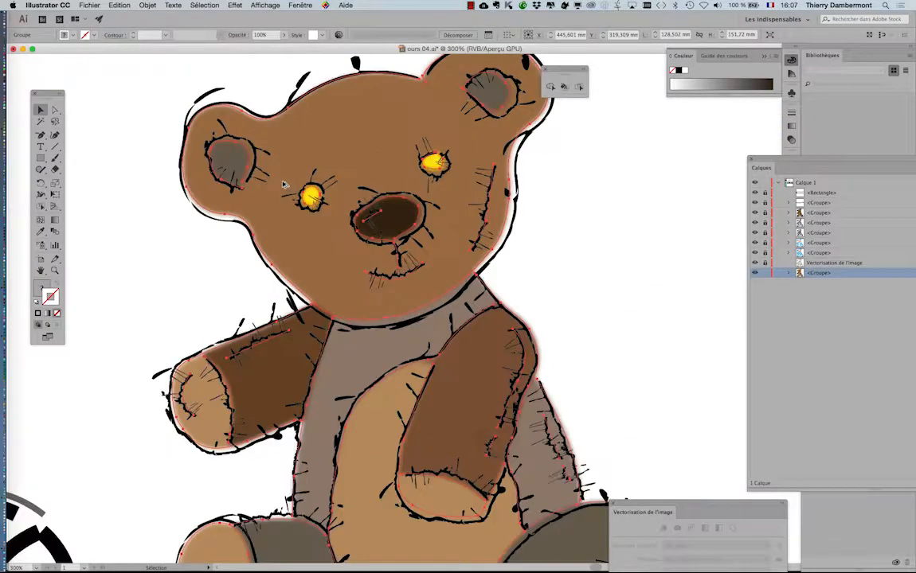
left_click(236, 4)
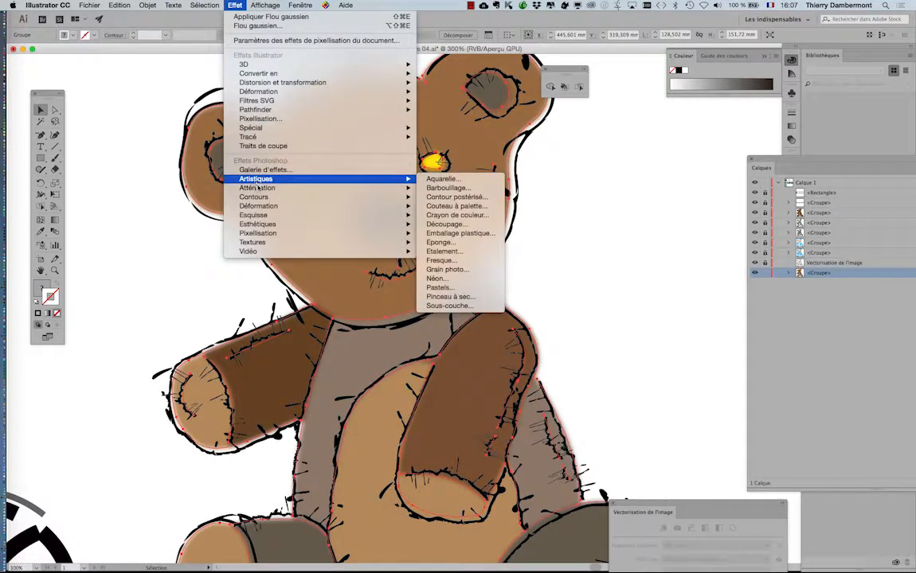
mouse_move(355, 191)
left_click(447, 188)
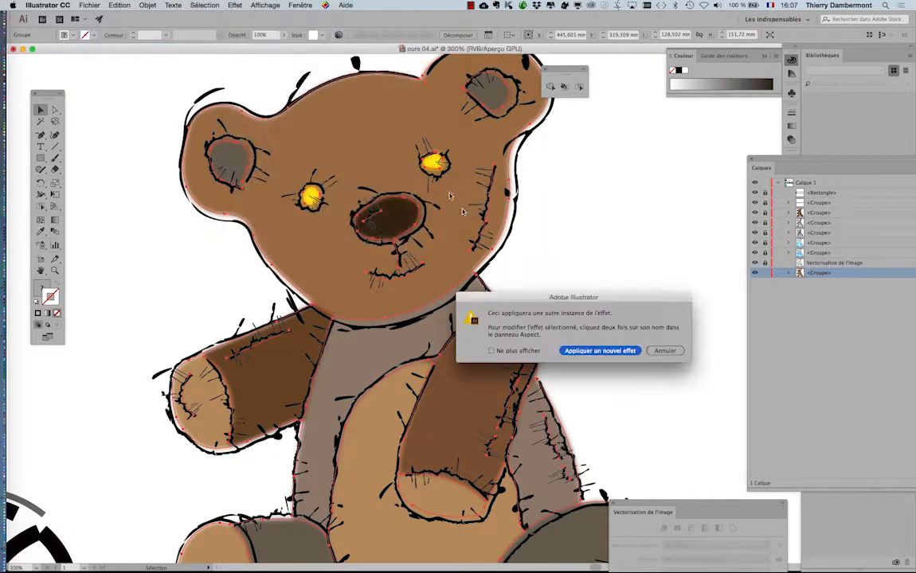
left_click_drag(540, 305, 240, 144)
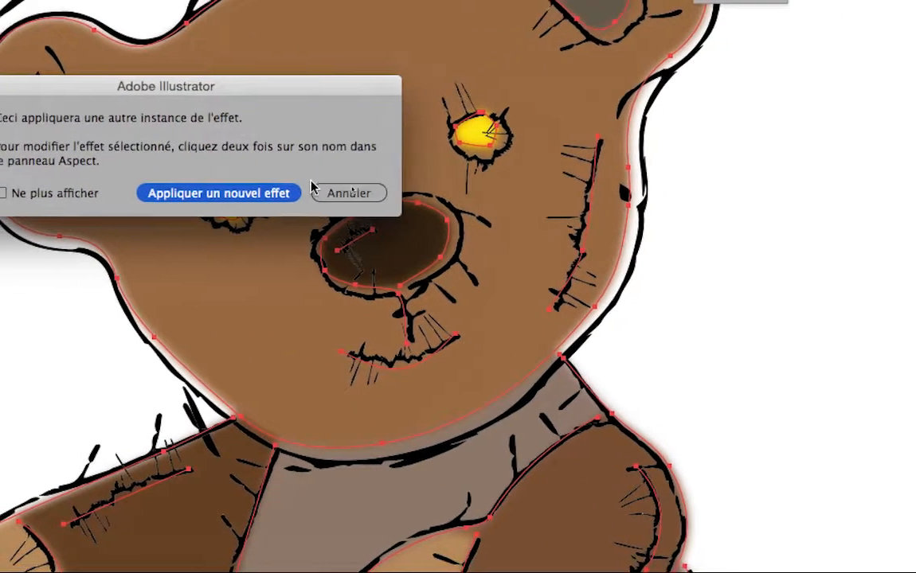
left_click(492, 215)
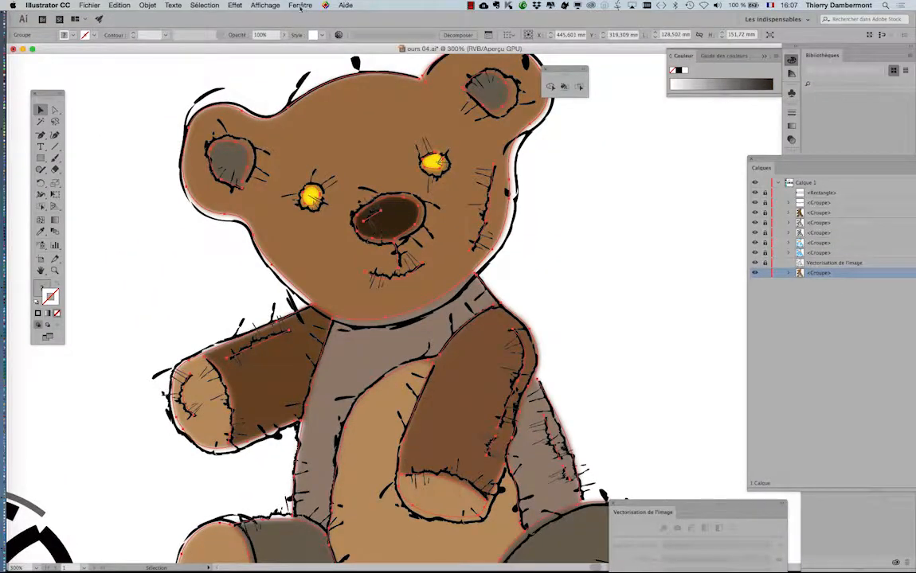
Step: Display the Appearance (Aspect) attributes of the colour fills in a detached, enlarged view
left_click(301, 6)
left_click(287, 142)
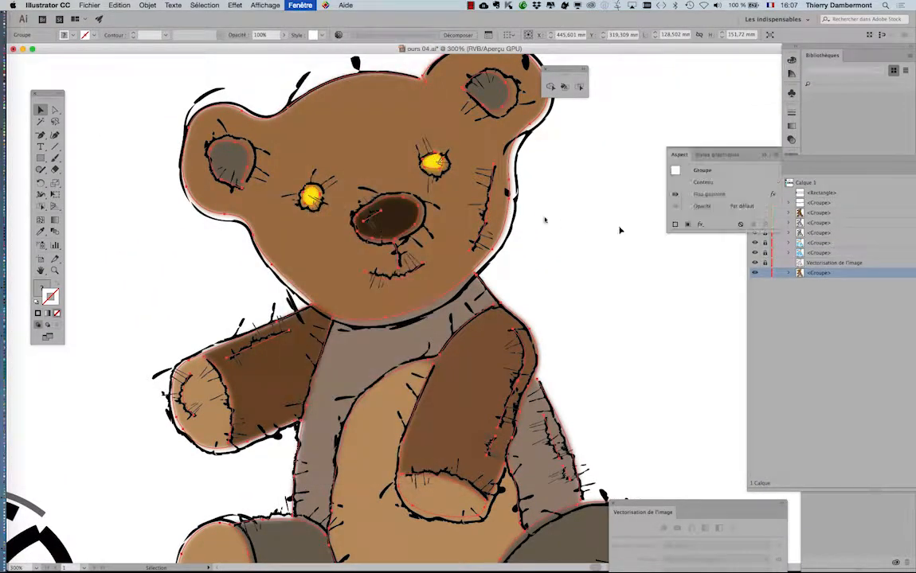
left_click_drag(706, 149, 513, 151)
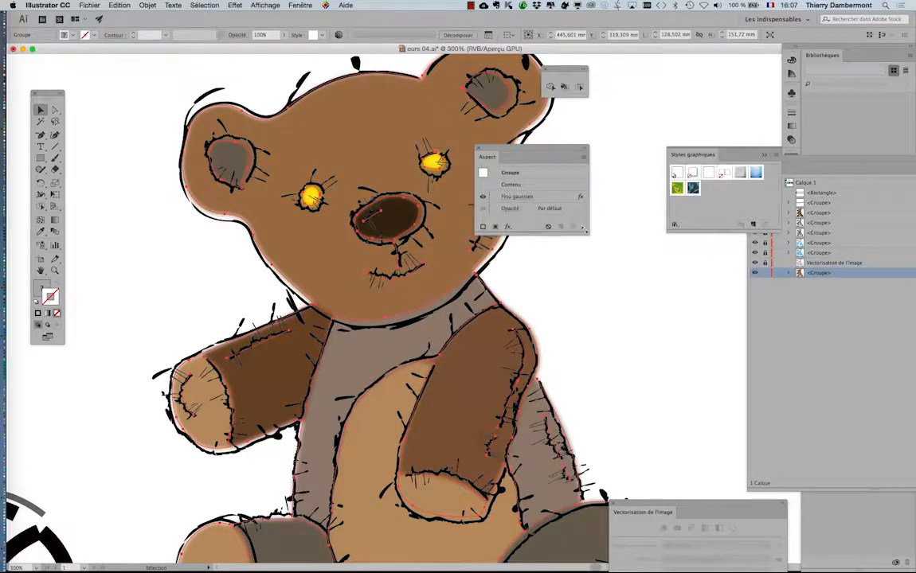
left_click_drag(583, 230, 621, 324)
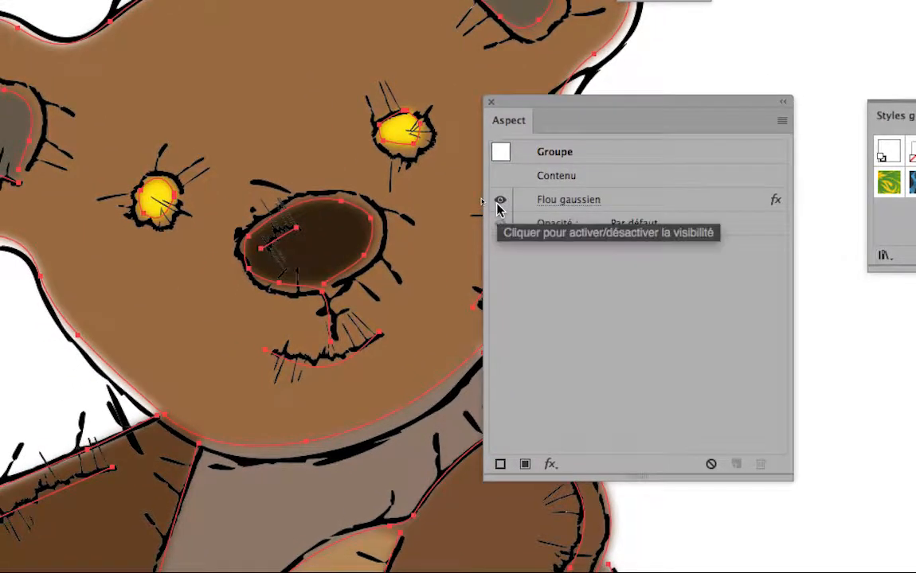
Step: Toggle the Gaussian blur's visibility off and on to compare the colour fills with and without the effect
left_click(497, 205)
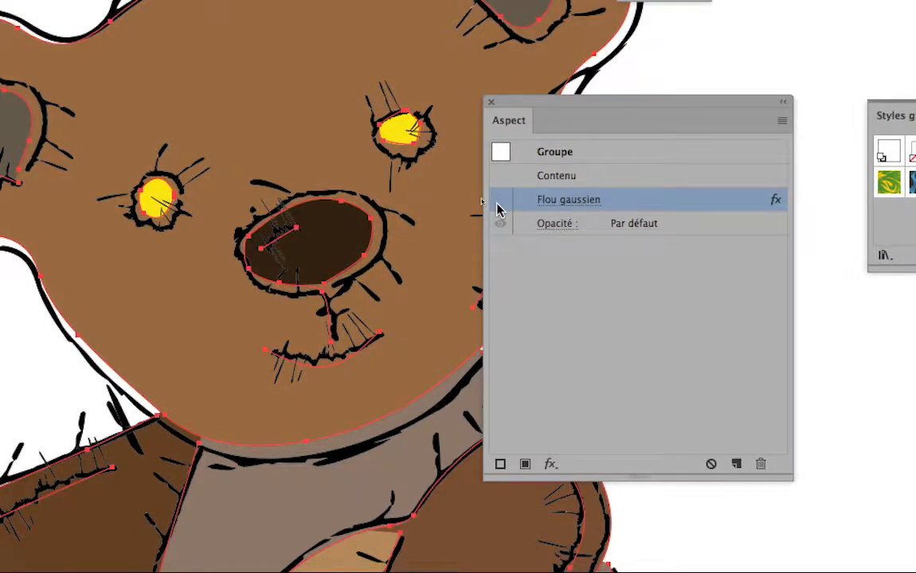
left_click(498, 205)
left_click(497, 205)
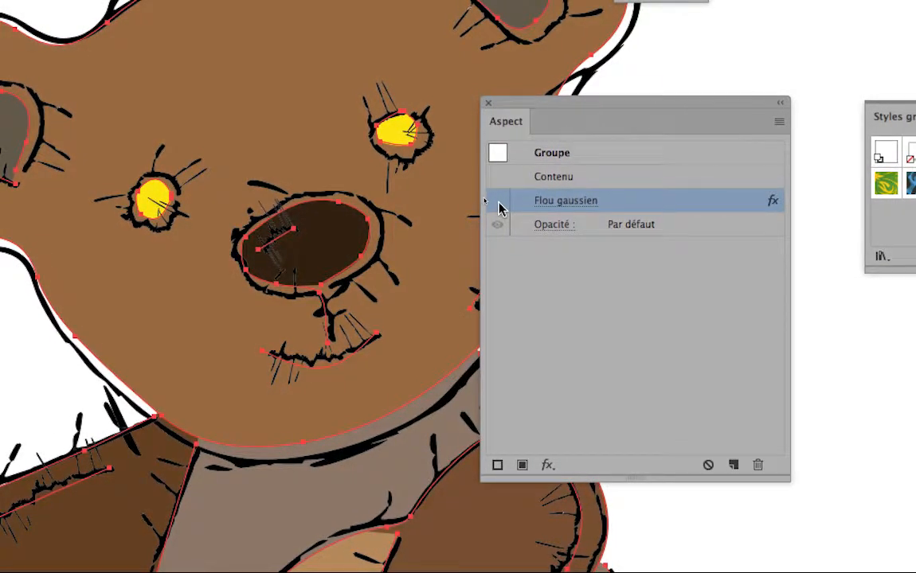
left_click(497, 205)
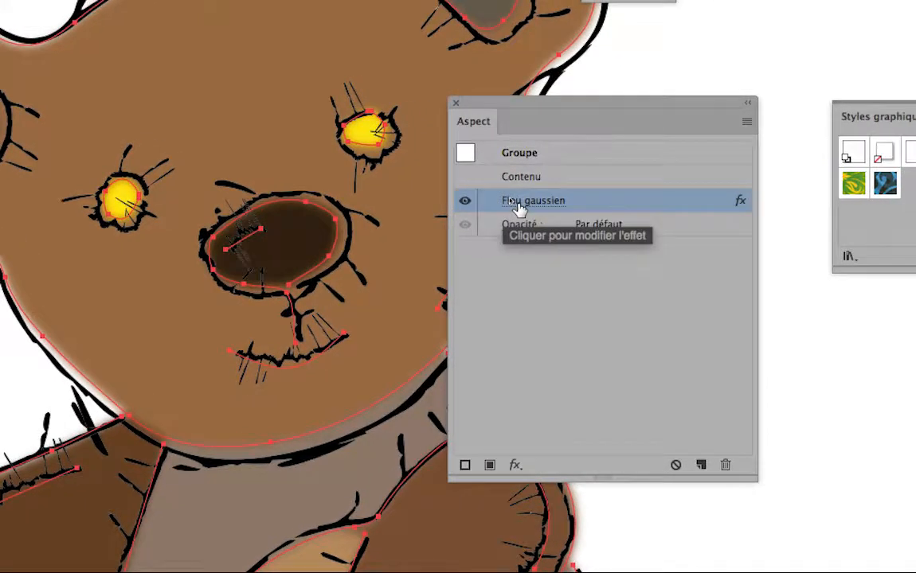
Step: Edit the existing Gaussian blur on the colour fills, with preview enabled, and set its radius to 16,6 pixels
left_click(518, 204)
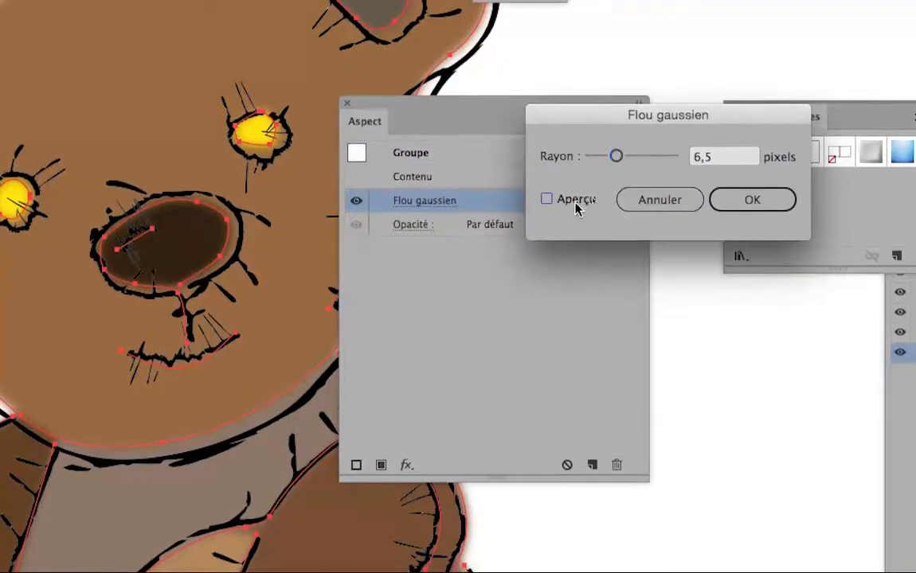
left_click(575, 201)
left_click_drag(615, 156, 620, 192)
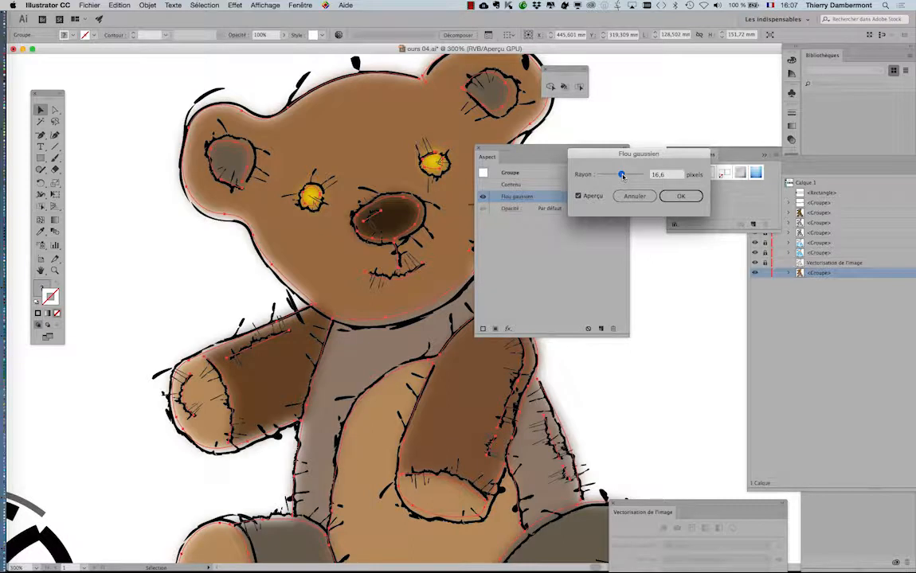
left_click(682, 196)
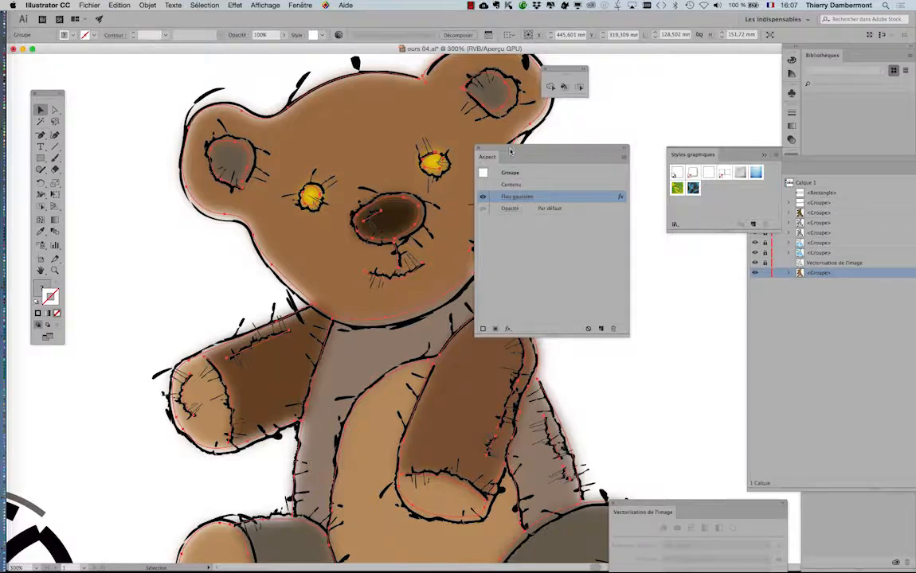
Step: Deselect the colour fills and examine the blurred colouring across the whole stitched bear
left_click_drag(511, 151, 620, 161)
scroll(480, 237, "down", 4)
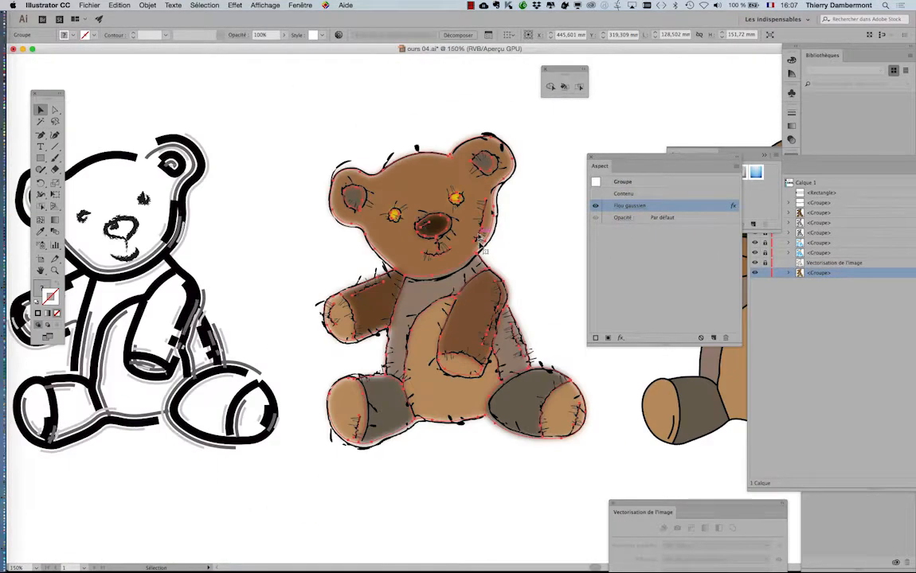
left_click_drag(481, 237, 410, 206)
left_click(428, 225)
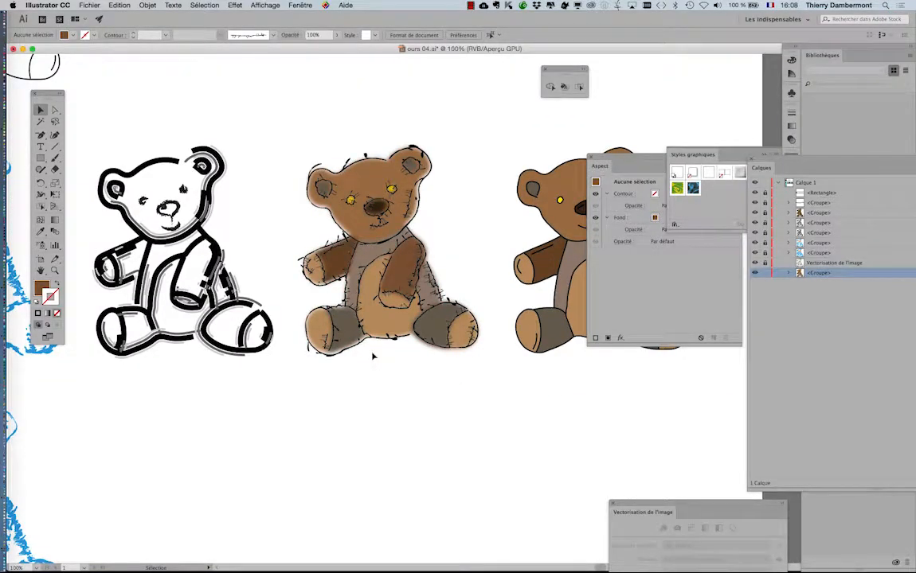
key("super+plus")
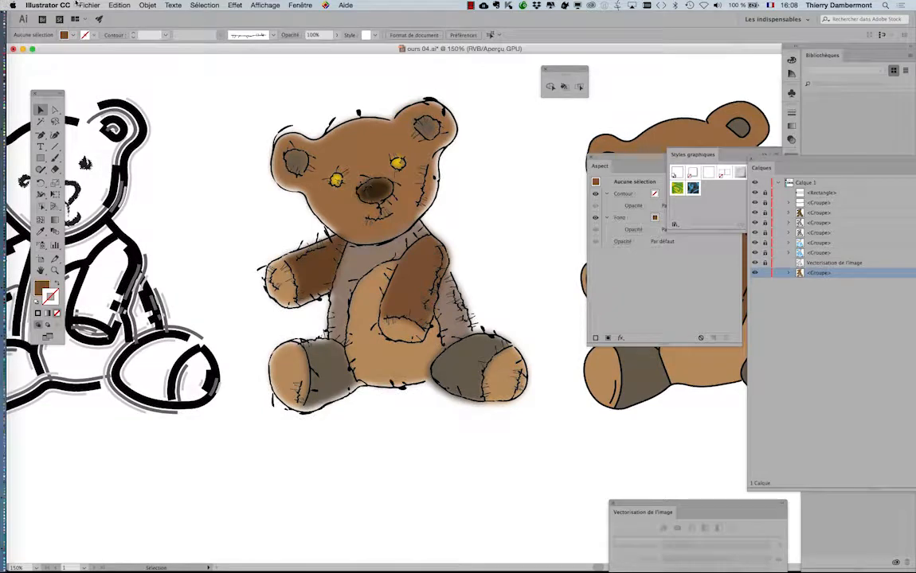
Step: Save the document as a new Illustrator file named "ours 05.ai" in the JOUR 3 IVE folder
left_click(80, 5)
left_click(112, 80)
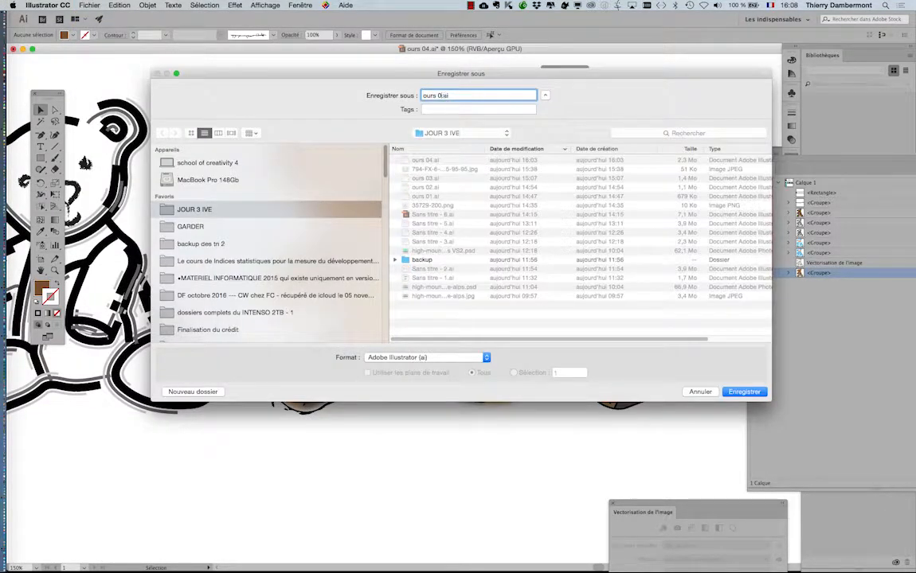
left_click(743, 391)
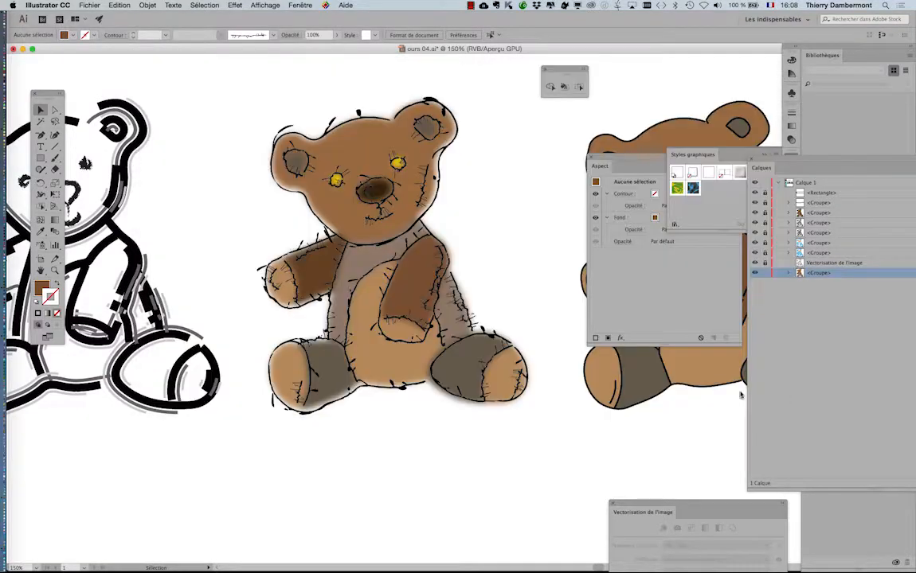
left_click(602, 355)
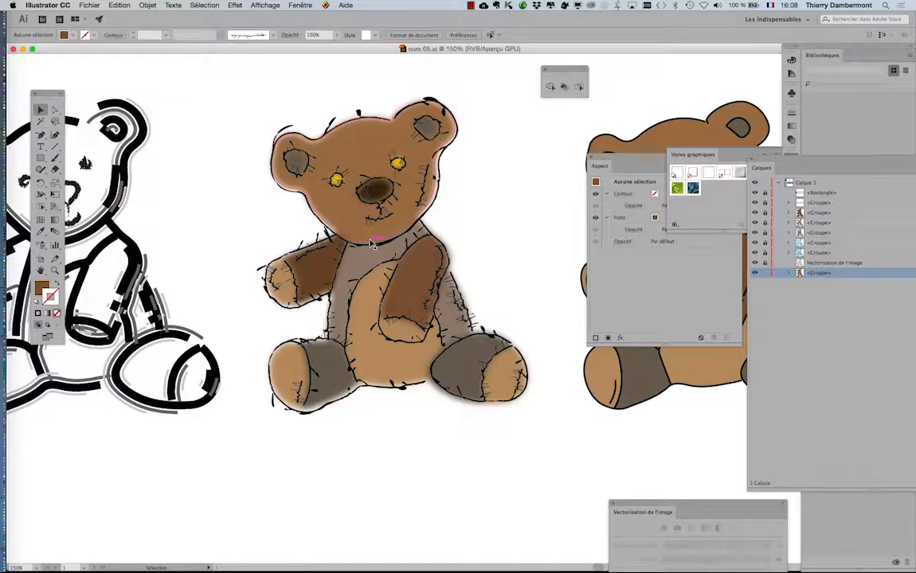
Step: Unlock all the locked objects in Calque 1
scroll(362, 299, "down", 5)
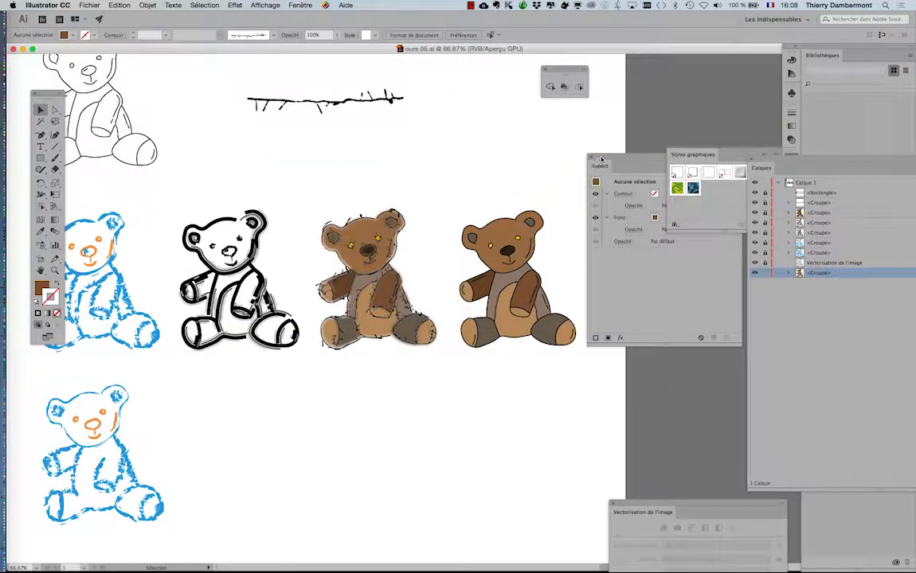
left_click_drag(601, 160, 540, 409)
scroll(437, 250, "down", 3)
scroll(437, 249, "left", 4)
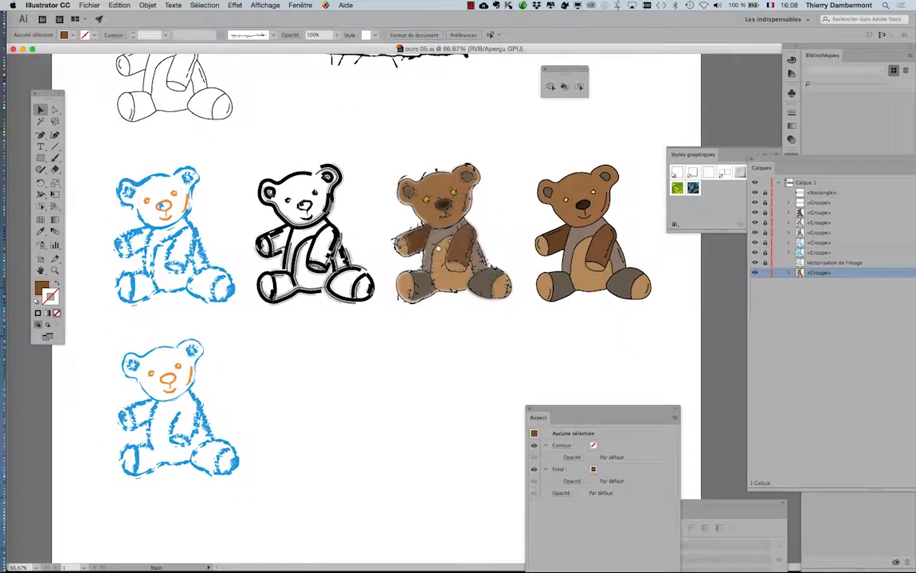
left_click_drag(402, 266, 408, 312)
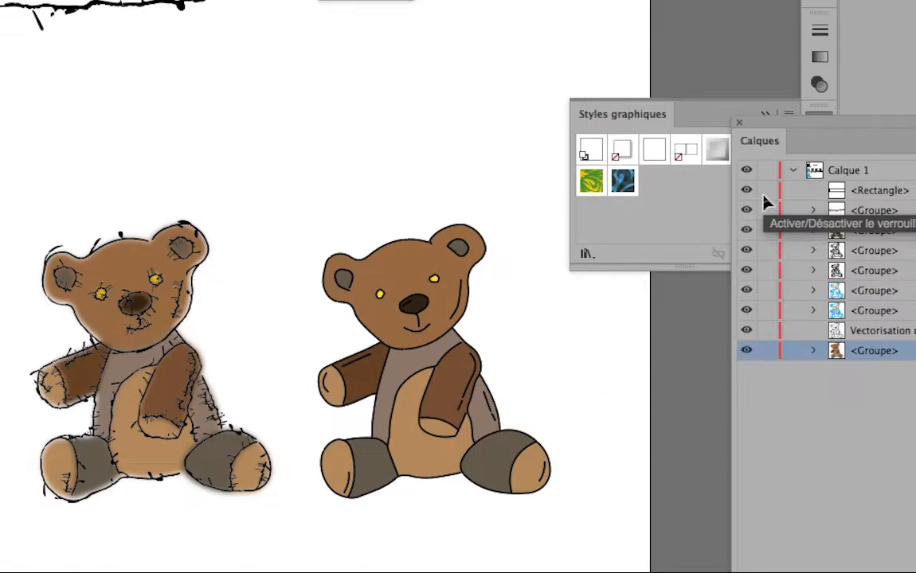
left_click_drag(765, 193, 765, 290)
left_click_drag(765, 149, 764, 237)
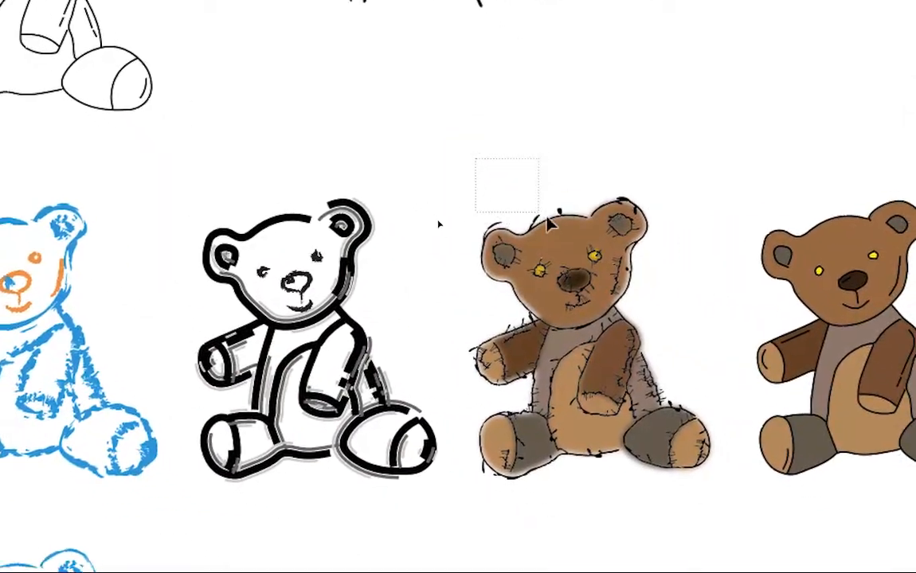
Step: Select the stitched bear outline together with its blurred colour fills and group them
left_click_drag(548, 225, 574, 231)
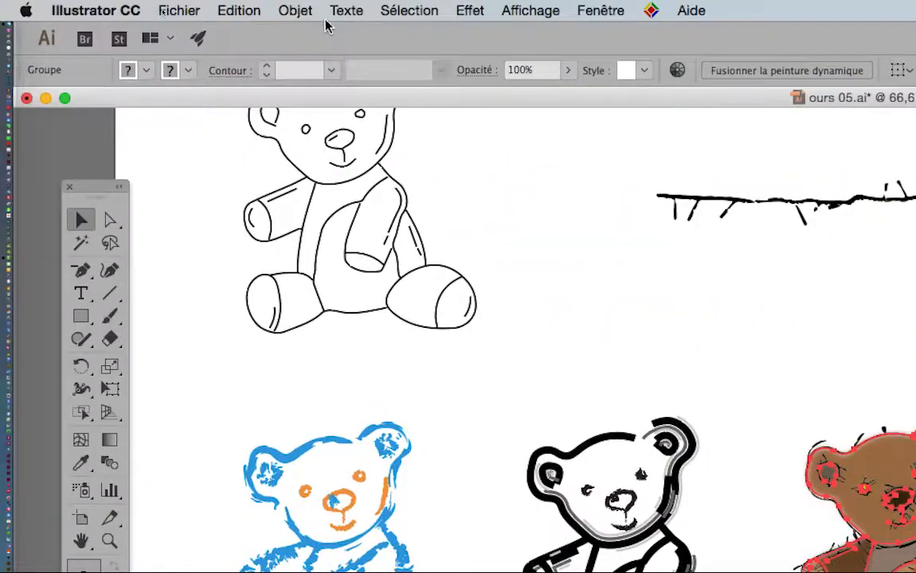
left_click(296, 11)
left_click(326, 81)
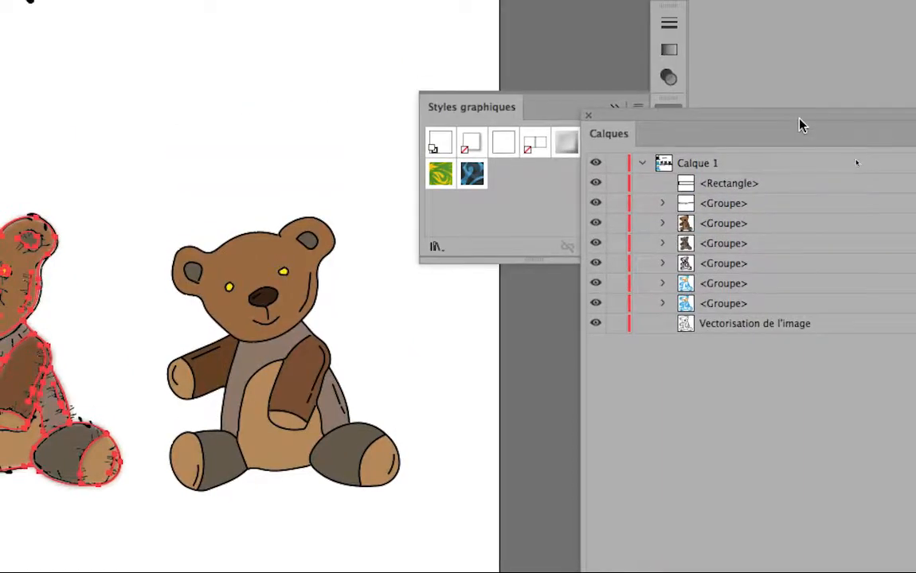
left_click_drag(797, 17, 487, 90)
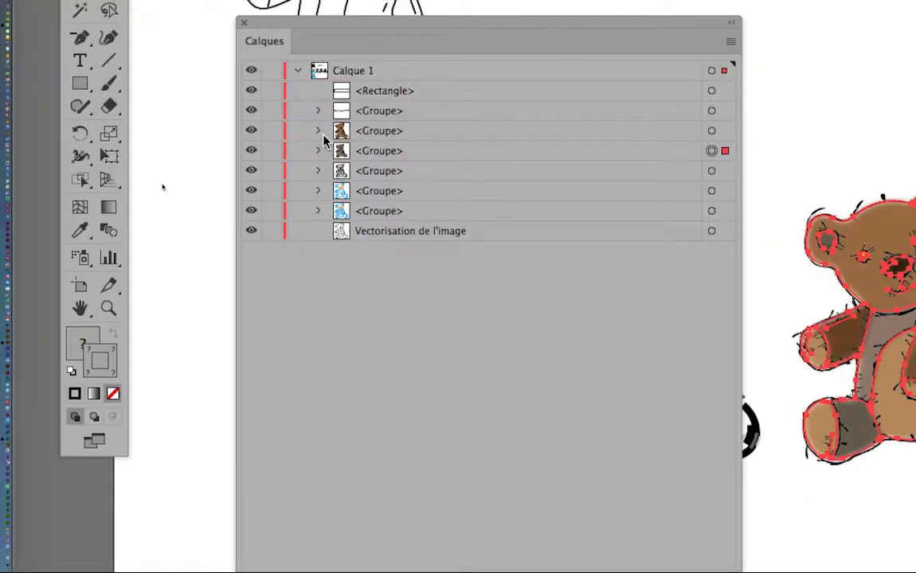
Step: Expand the newly made bear group and toggle its coloured sub-group's visibility to check the stitched outline and the fills separately
left_click(318, 151)
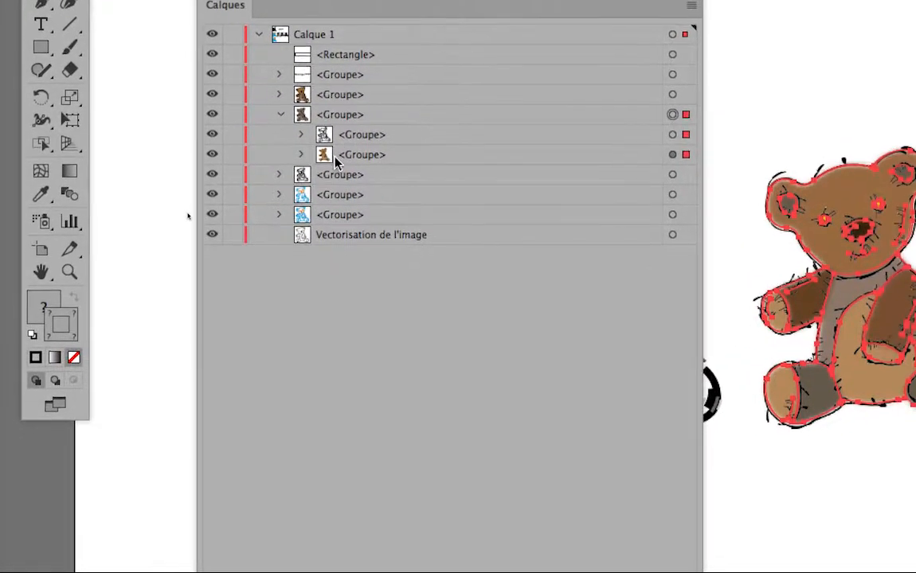
left_click_drag(290, 99, 567, 110)
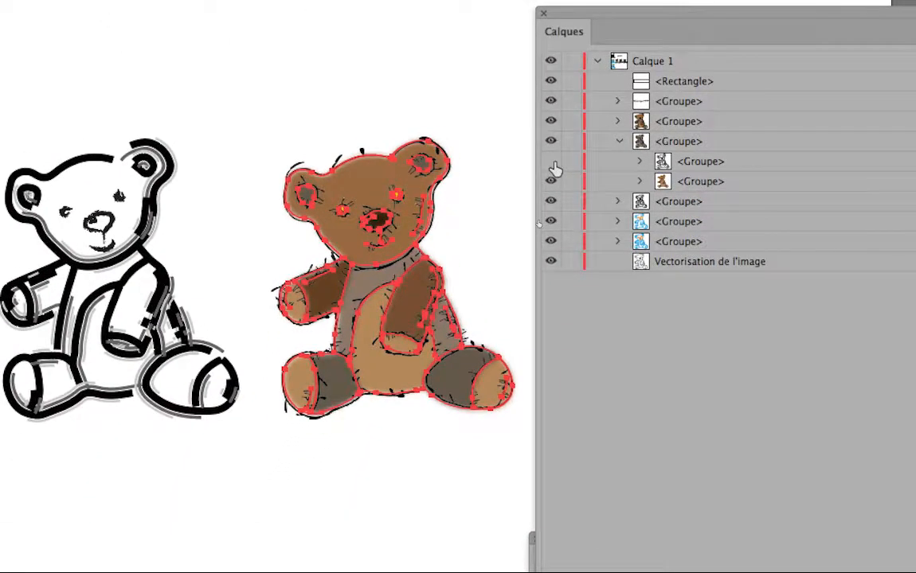
left_click(554, 177)
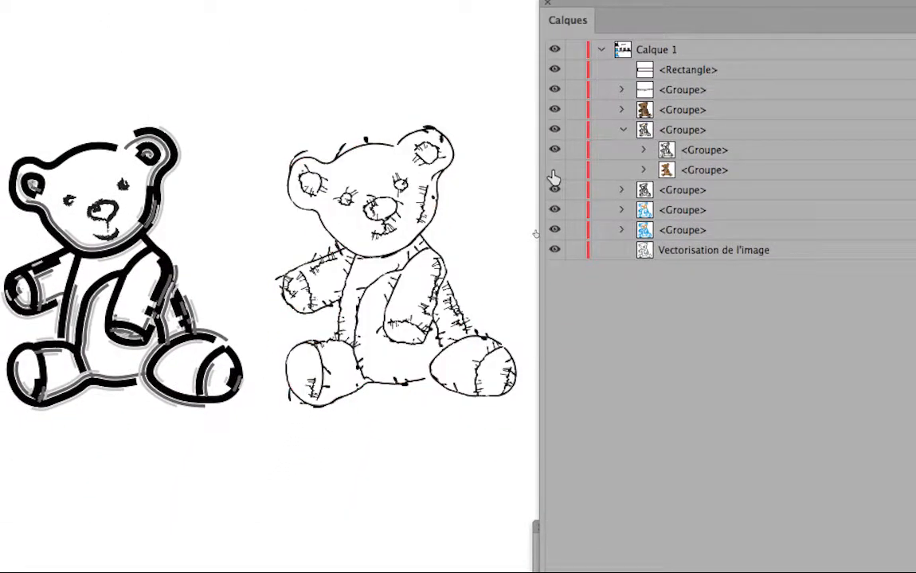
left_click(553, 171)
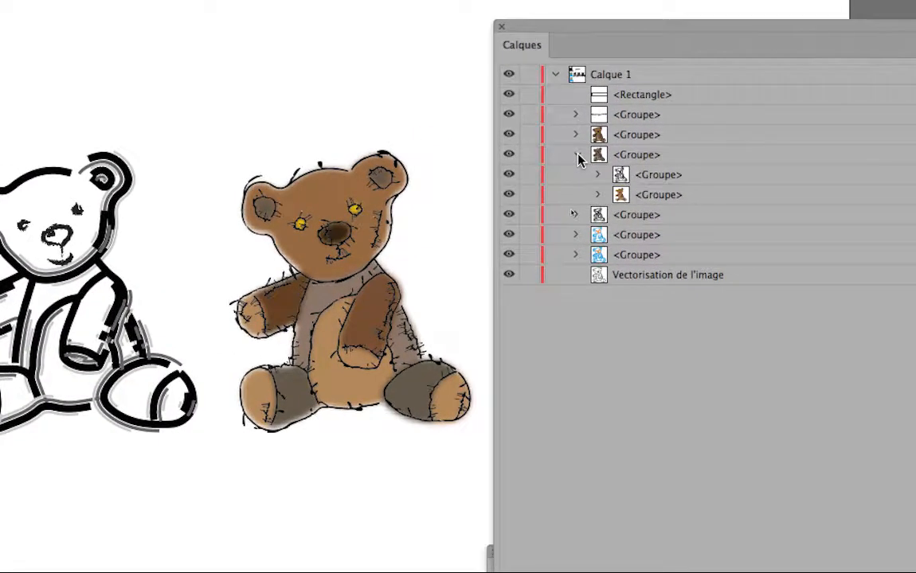
left_click(577, 155)
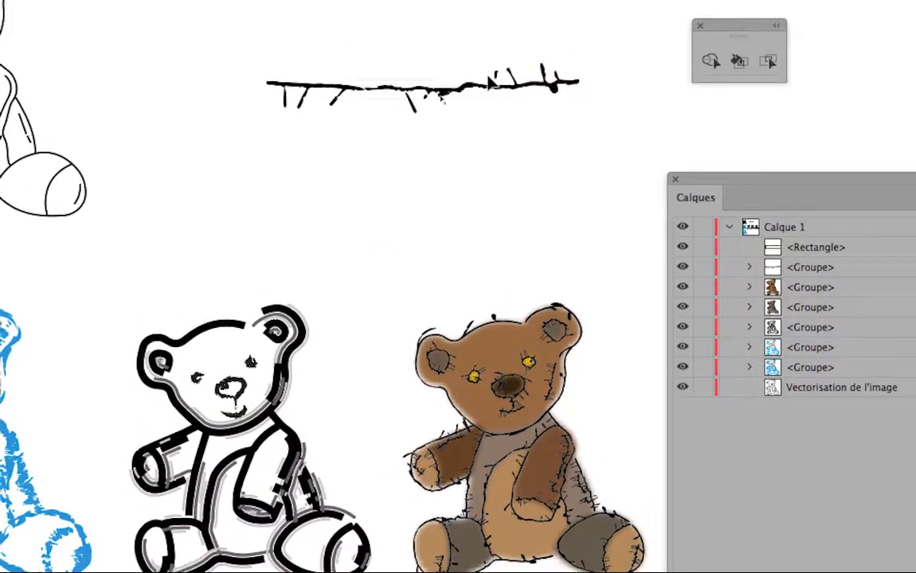
Step: Delete the stitch line artwork above the bears and display the document's brushes, moving the layer list out of the way
left_click(495, 86)
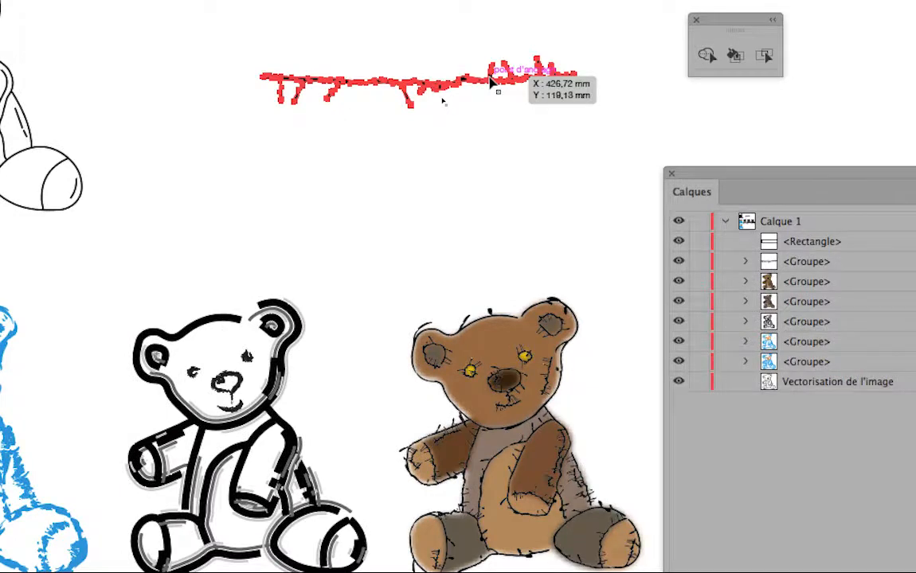
key("Delete")
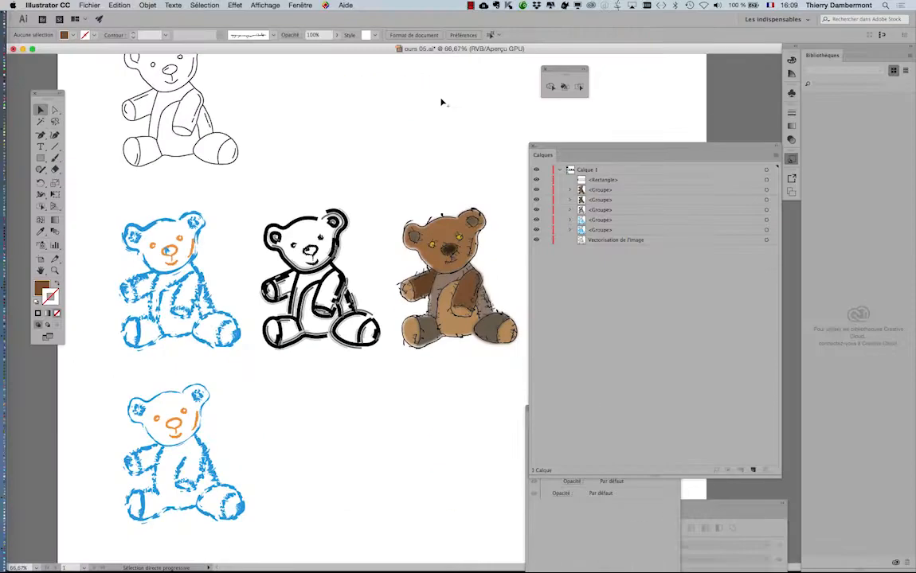
left_click_drag(736, 150, 243, 285)
left_click(299, 4)
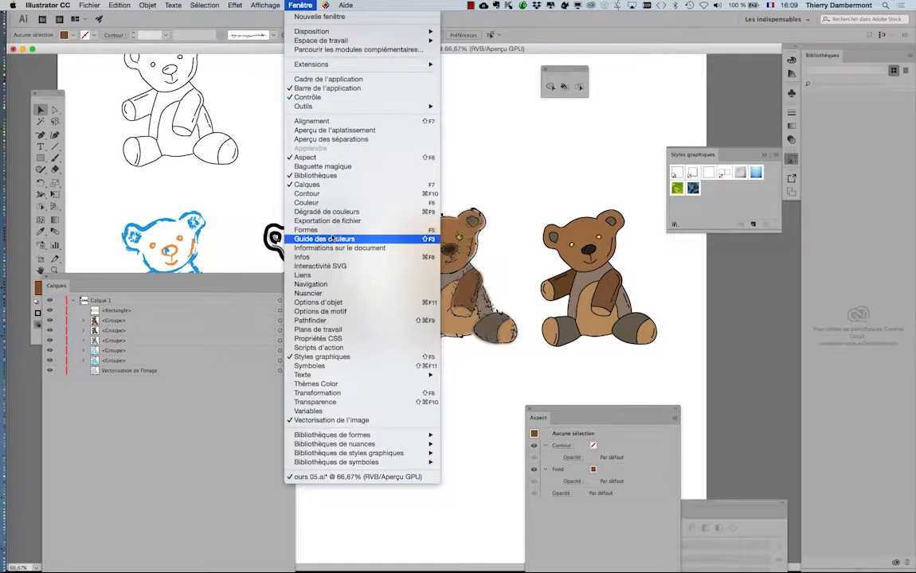
left_click(306, 229)
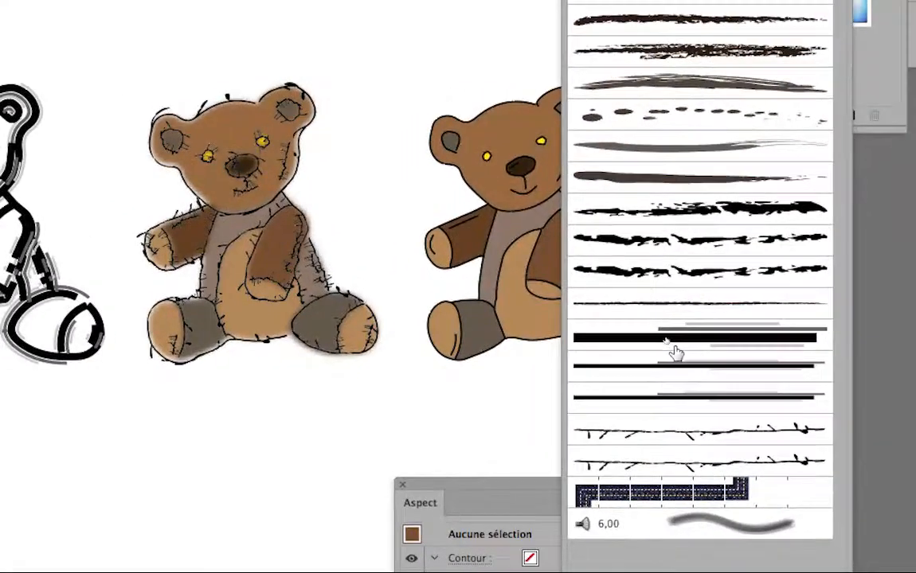
Step: Place the original artwork of the multi-bar art brush and of the stitch art brush in the empty area above the bears
left_click_drag(685, 310, 633, 287)
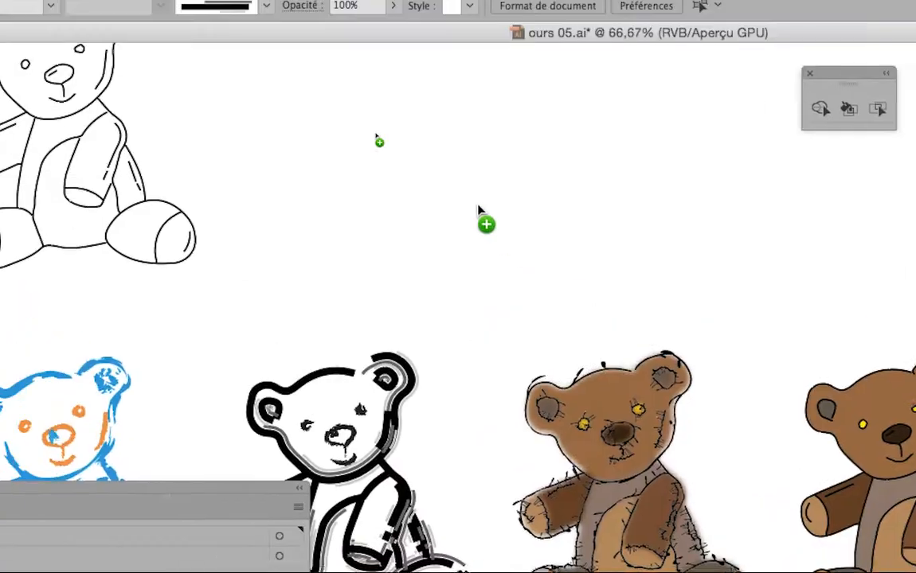
left_click_drag(478, 208, 464, 205)
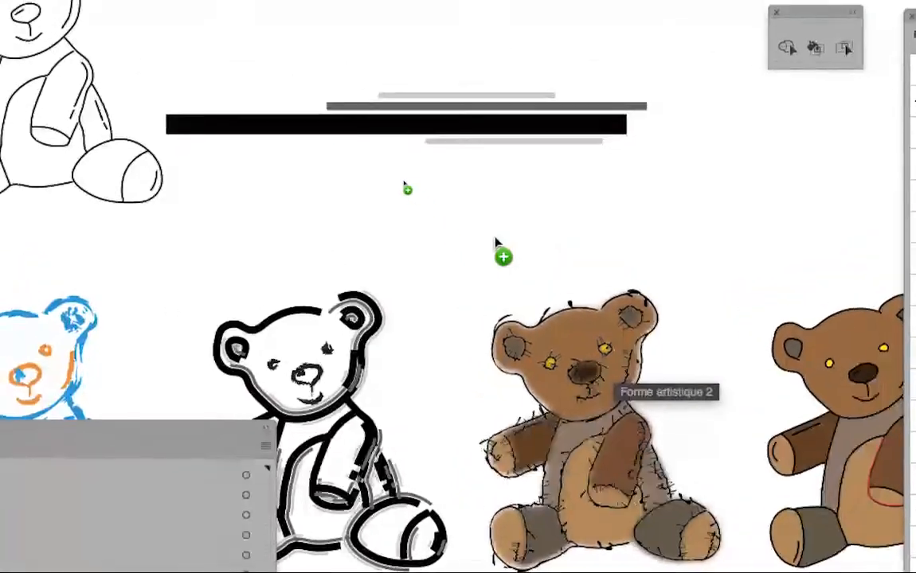
left_click_drag(495, 243, 496, 245)
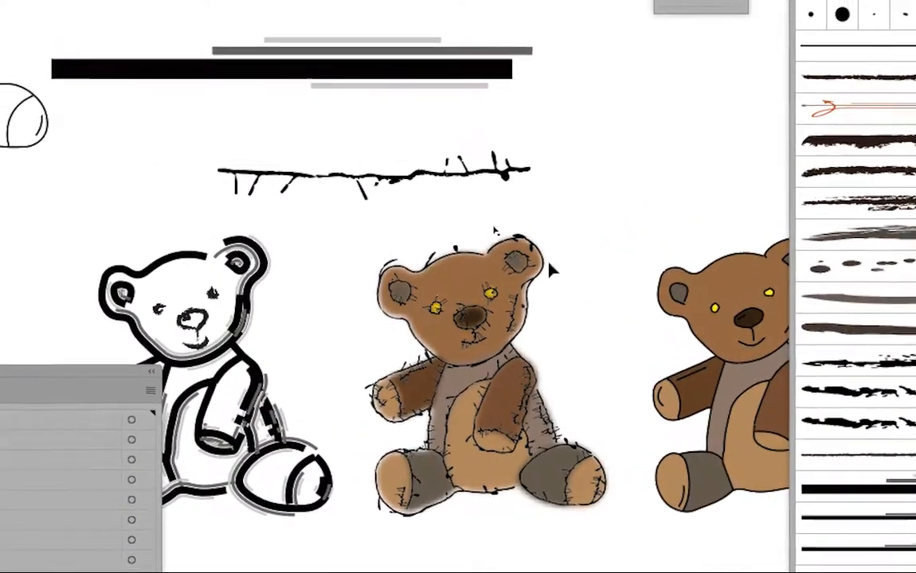
Step: Delete both the stitch line and the multi-bar artwork placed above the bears
left_click(343, 69)
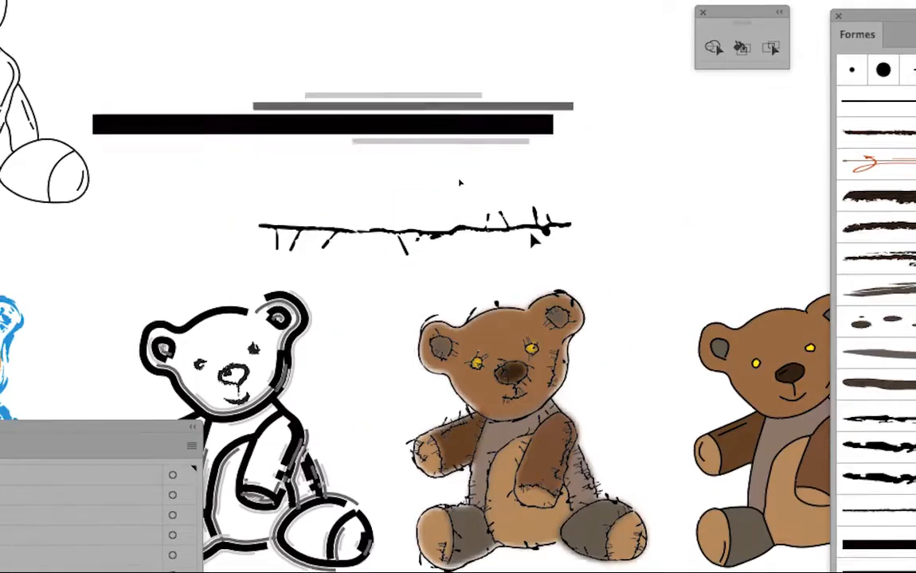
left_click(596, 299)
key("Delete")
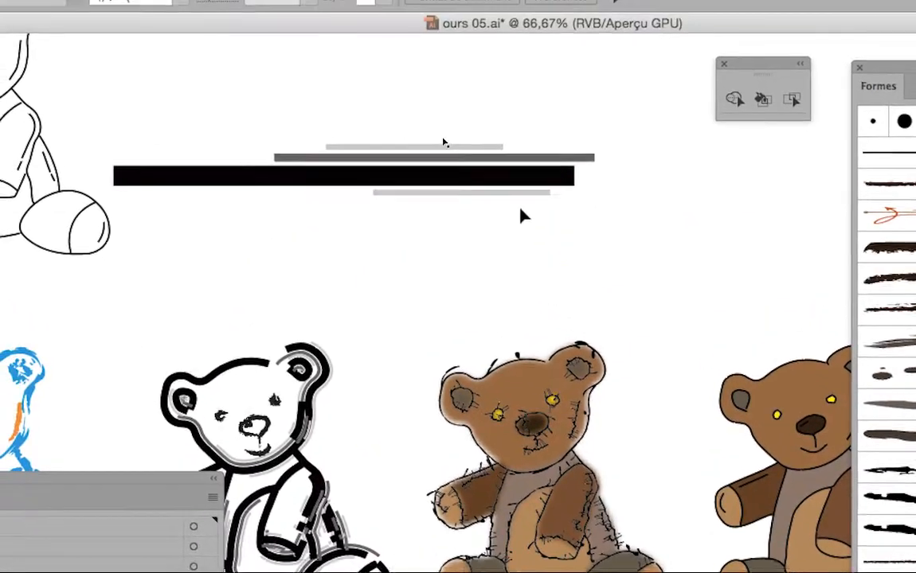
left_click(496, 135)
left_click(521, 203)
key("Delete")
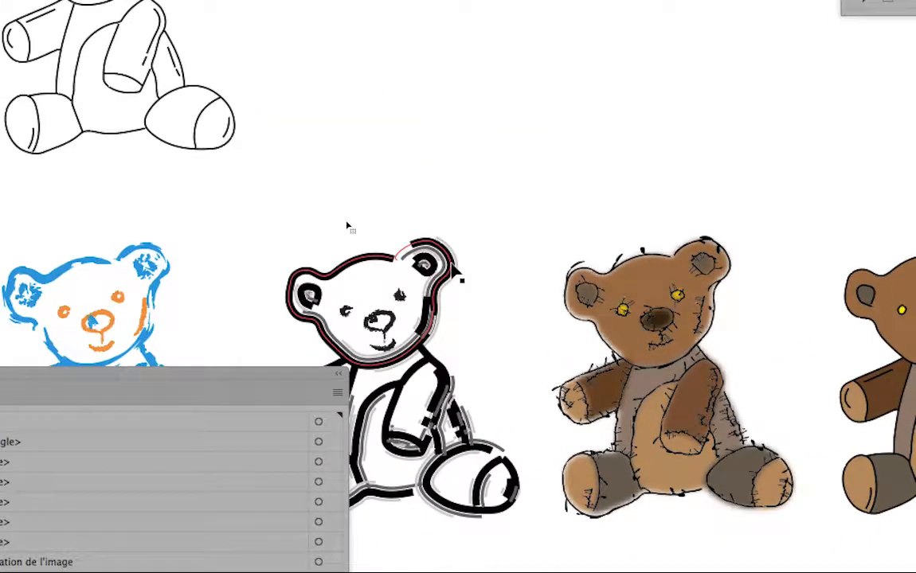
Step: Identify the art brush used on the bold black bear's head outline and place a copy of the multi-bar brush artwork on the artboard
left_click(453, 273)
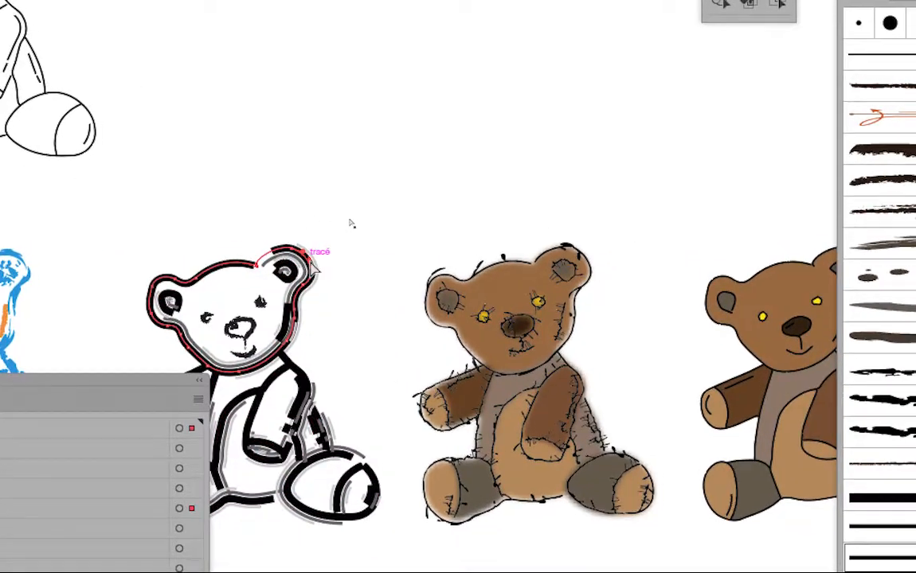
left_click(732, 422)
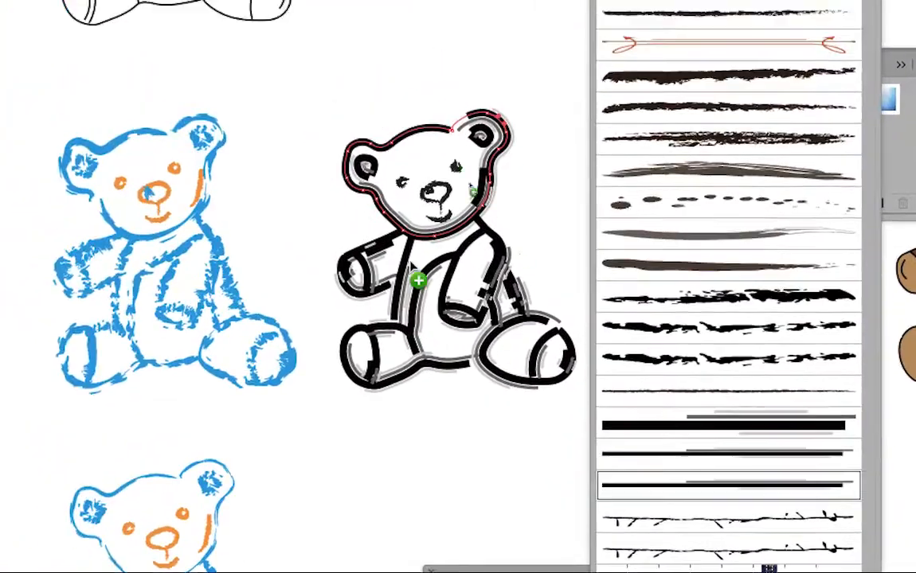
key("super+minus")
key("super+minus")
key("super+minus")
left_click_drag(426, 134, 247, 72)
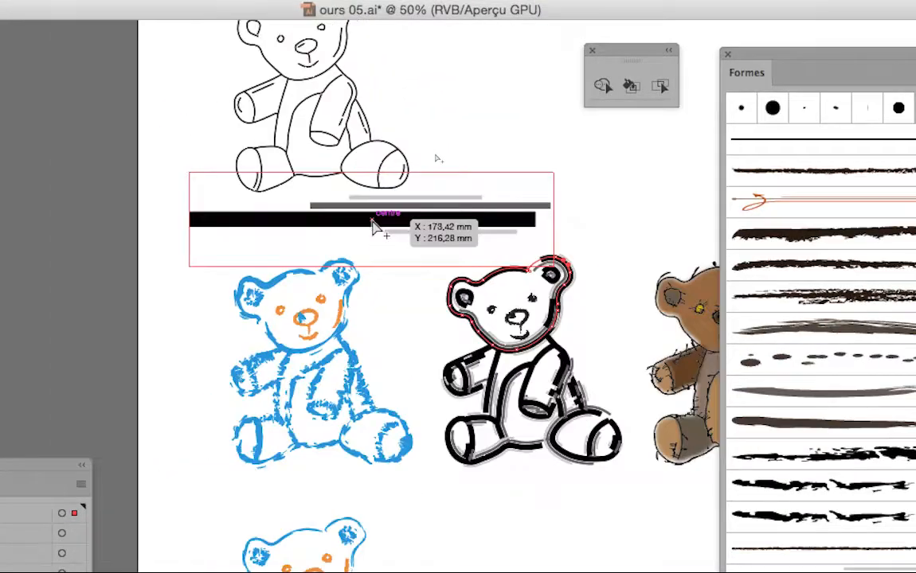
scroll(374, 229, "right", 5)
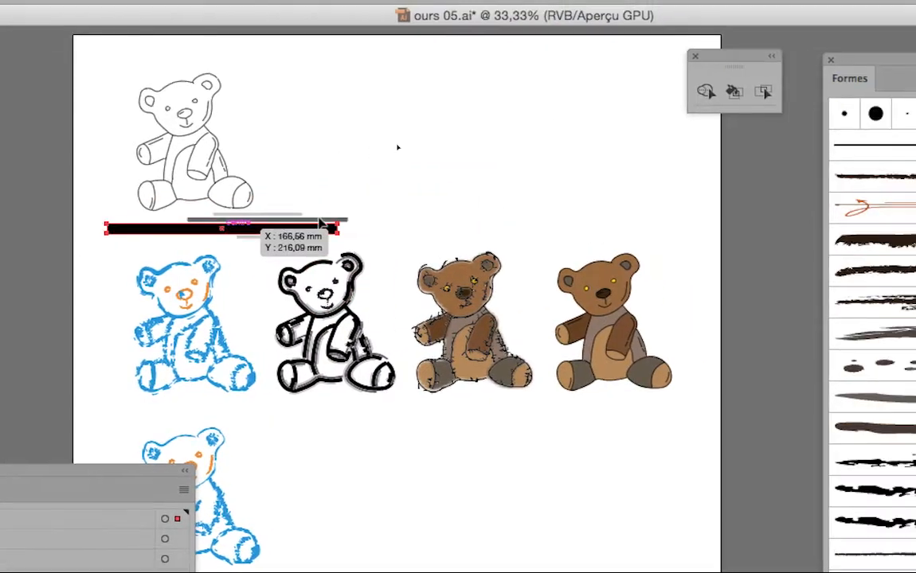
left_click_drag(118, 222, 392, 119)
left_click_drag(379, 185, 379, 185)
key("super+z")
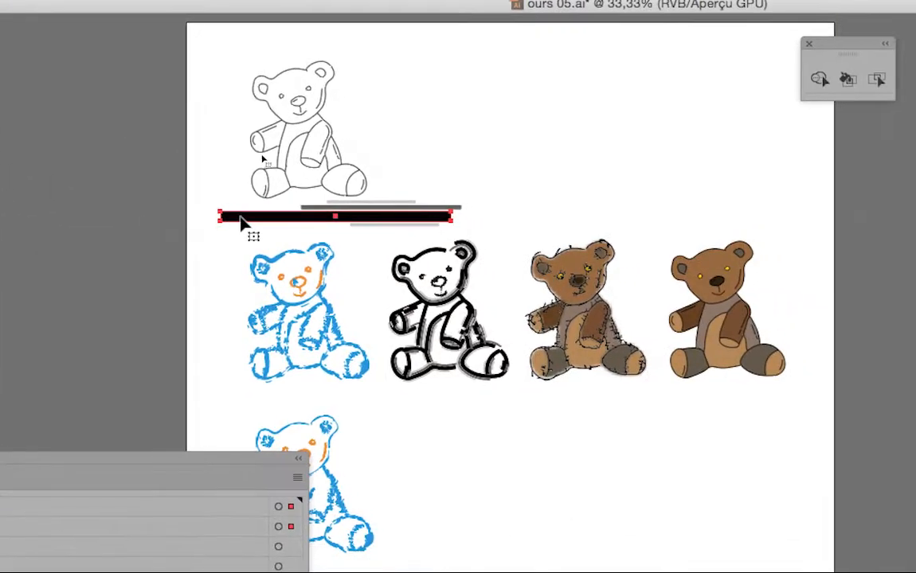
Step: Move the complete multi-bar artwork into the empty space beside the thin line-drawn bear
left_click(241, 237)
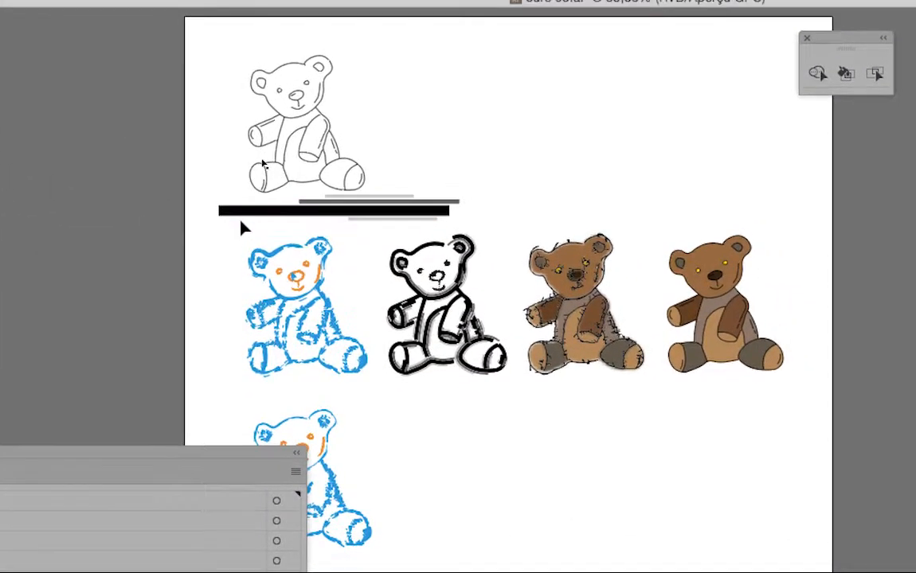
left_click(243, 222)
mouse_move(243, 222)
left_mouse_down()
mouse_move(485, 146)
mouse_move(480, 161)
left_mouse_up()
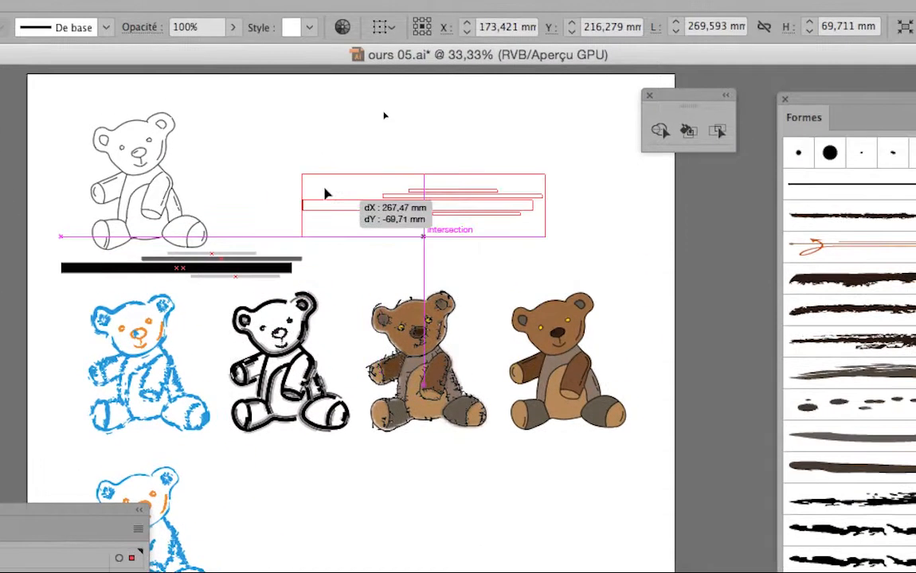
left_click(323, 208)
Step: Select only the thick black bar inside the multi-bar artwork and display the colour swatches
key("super+plus")
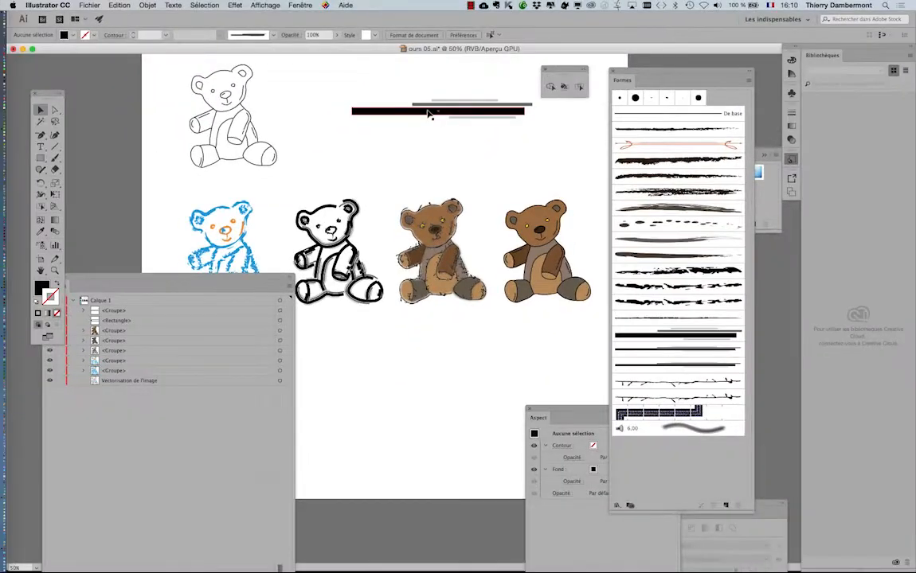
key("super+plus")
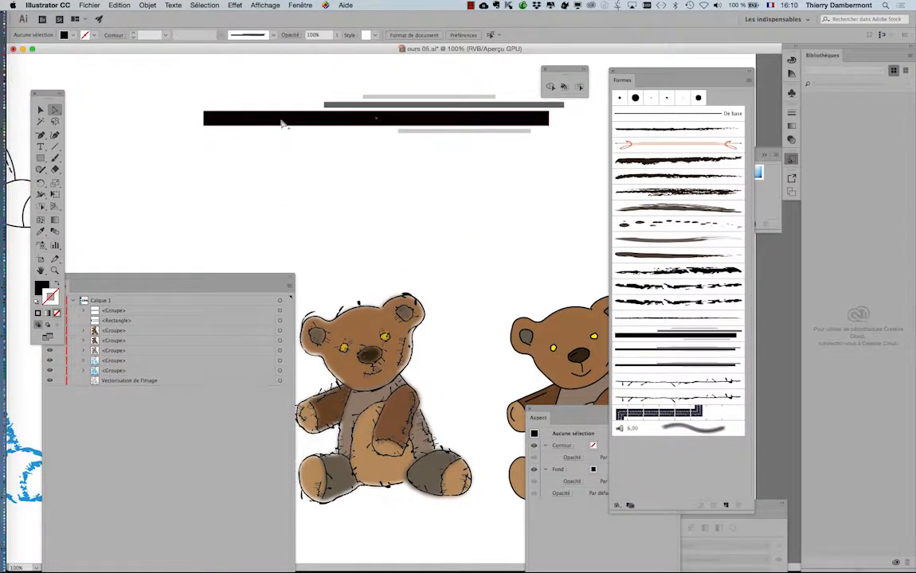
left_click(279, 121)
left_click(263, 121)
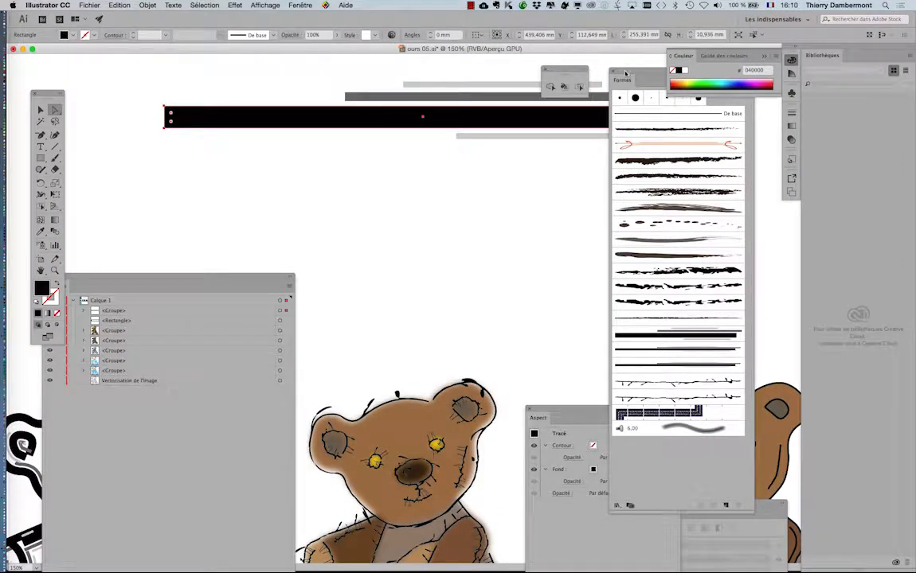
left_click_drag(625, 73, 609, 189)
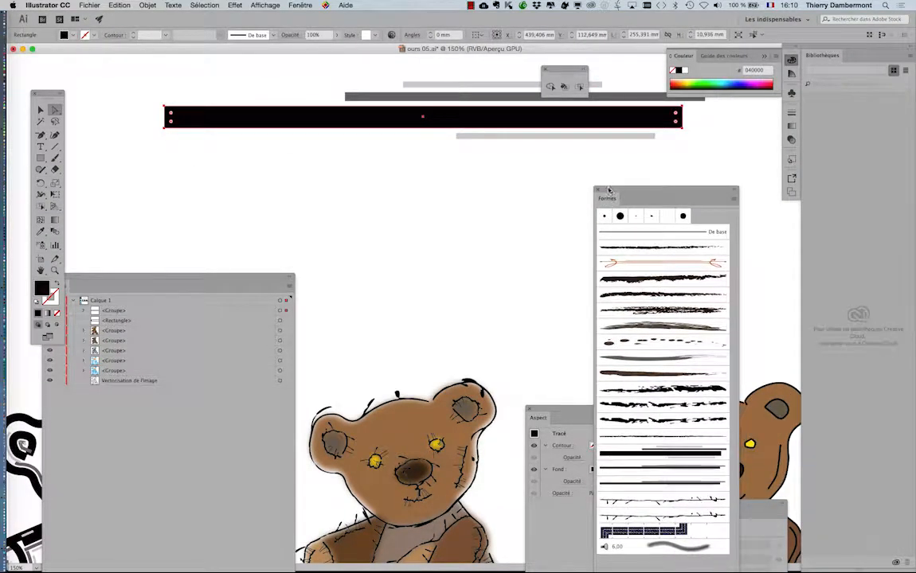
left_click(300, 5)
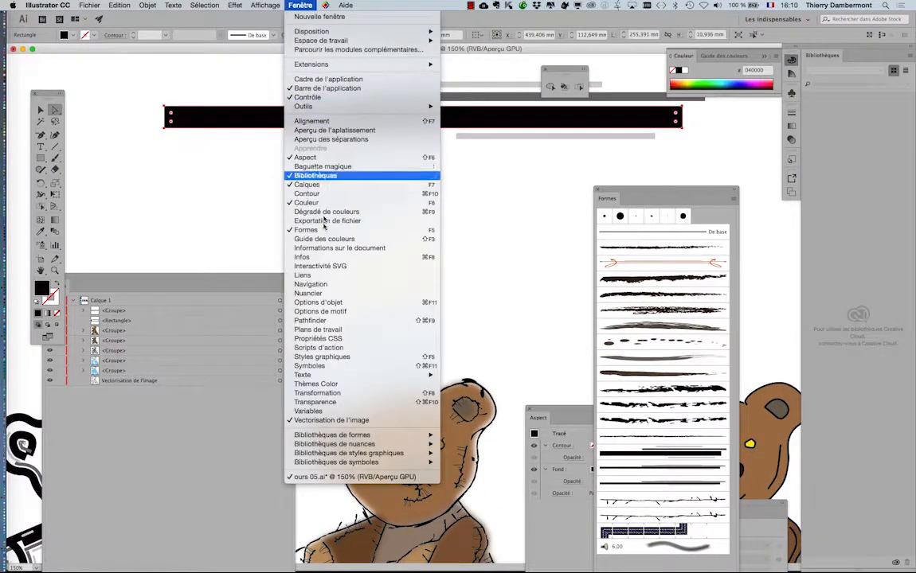
left_click(328, 297)
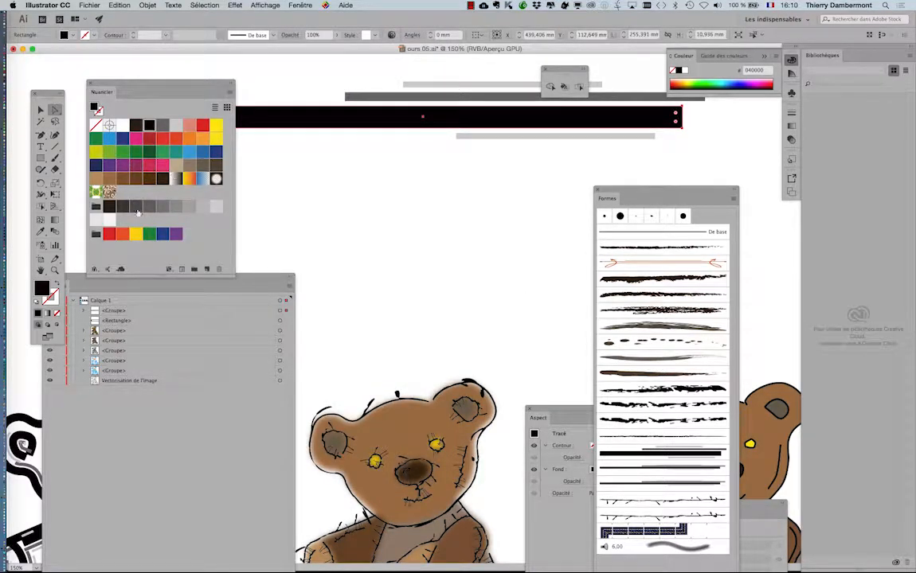
Step: Try several grey swatches on the thick bar and fill it with a light grey
left_click(148, 207)
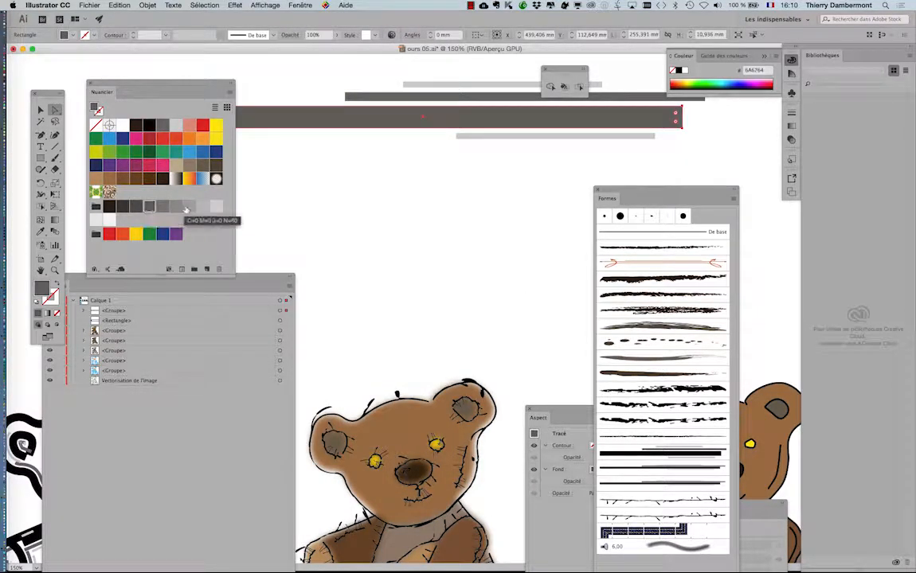
left_click(176, 207)
left_click(200, 208)
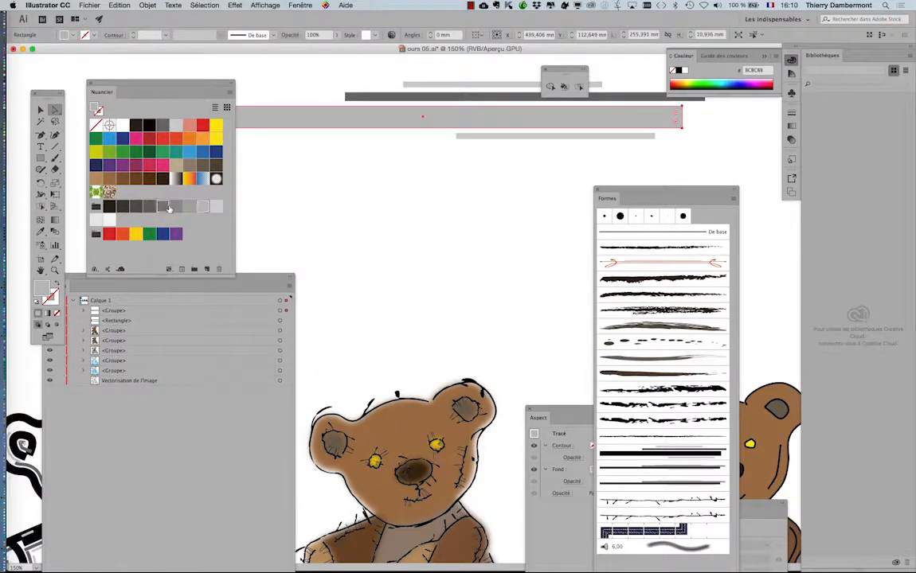
left_click(149, 205)
left_click(176, 207)
left_click(203, 208)
left_click(353, 185)
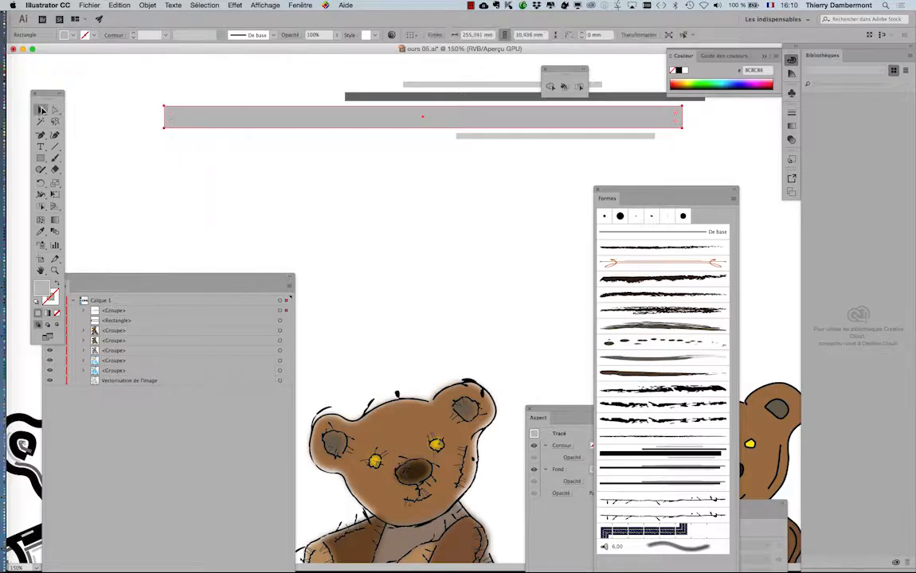
Step: Select the complete multi-bar artwork with the grey thick bar as one group
scroll(478, 229, "down", 1)
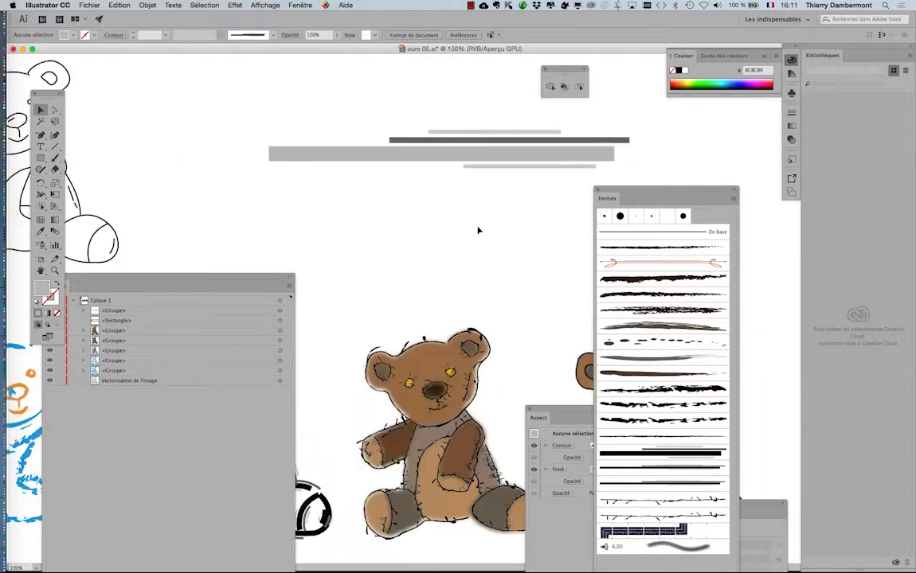
left_click_drag(429, 230, 407, 171)
left_click(438, 102)
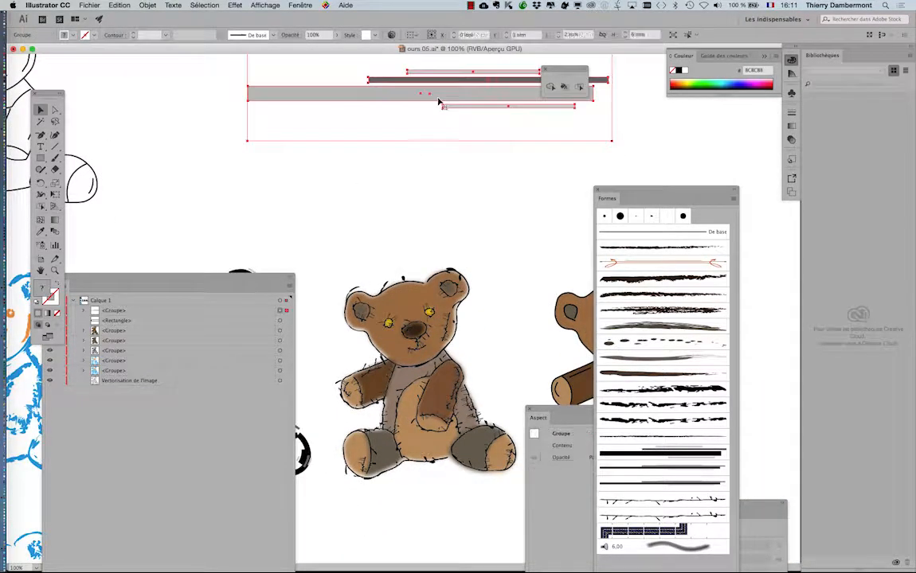
scroll(478, 239, "up", 1)
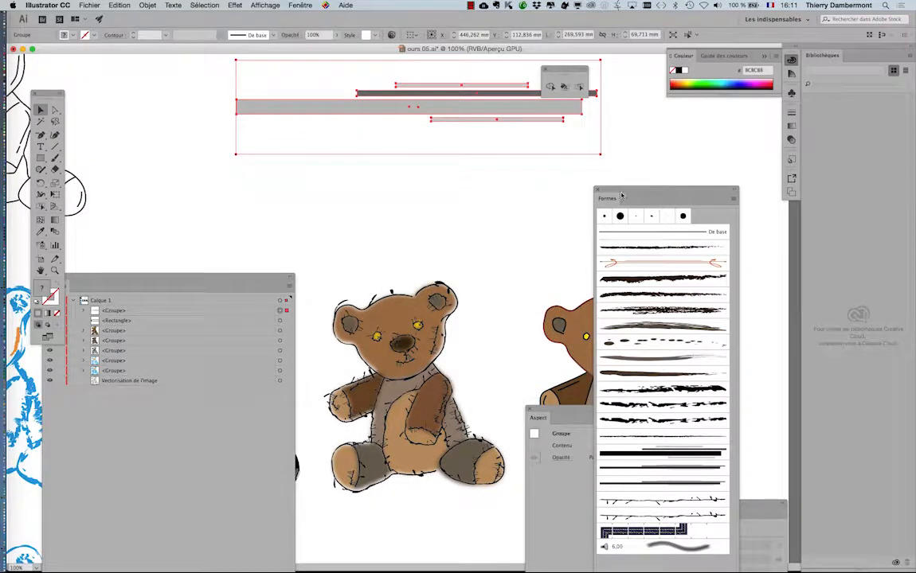
Step: Move the brush list away from the coloured bears and hide the layer list covering the bold black bear
left_click_drag(621, 195, 655, 109)
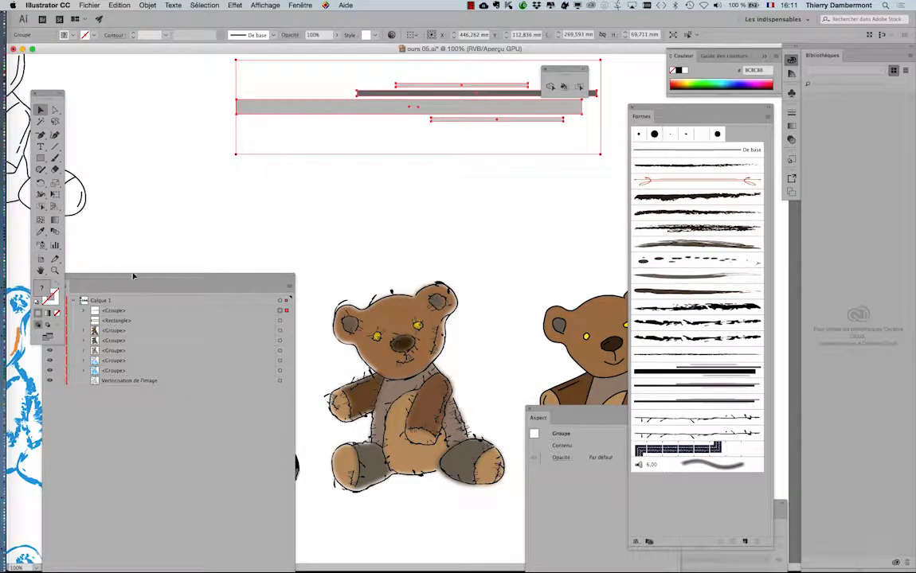
left_click_drag(133, 276, 110, 288)
left_click(98, 287)
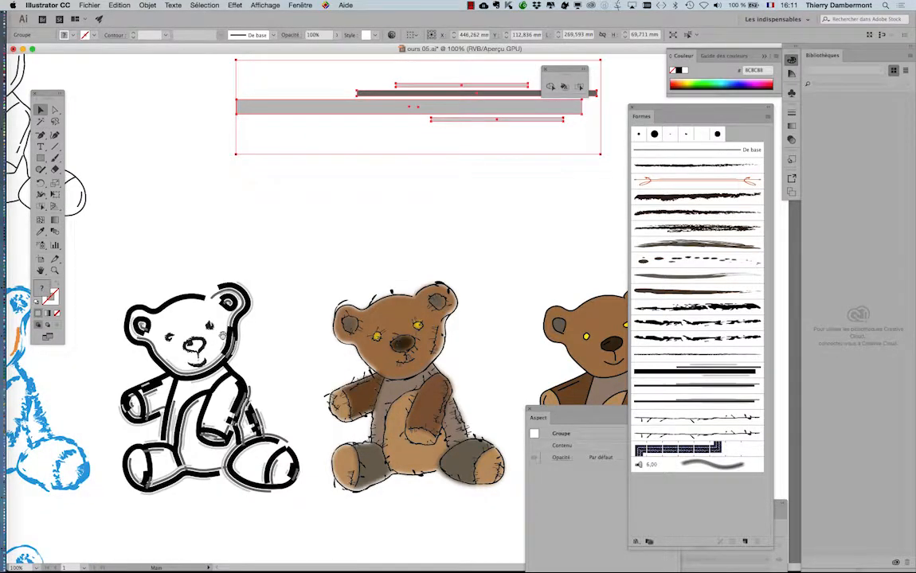
Step: Select the bold black bear's head outline on its own and identify the art brush applied to it
scroll(395, 245, "left", 5)
scroll(395, 245, "down", 4)
left_click(430, 256)
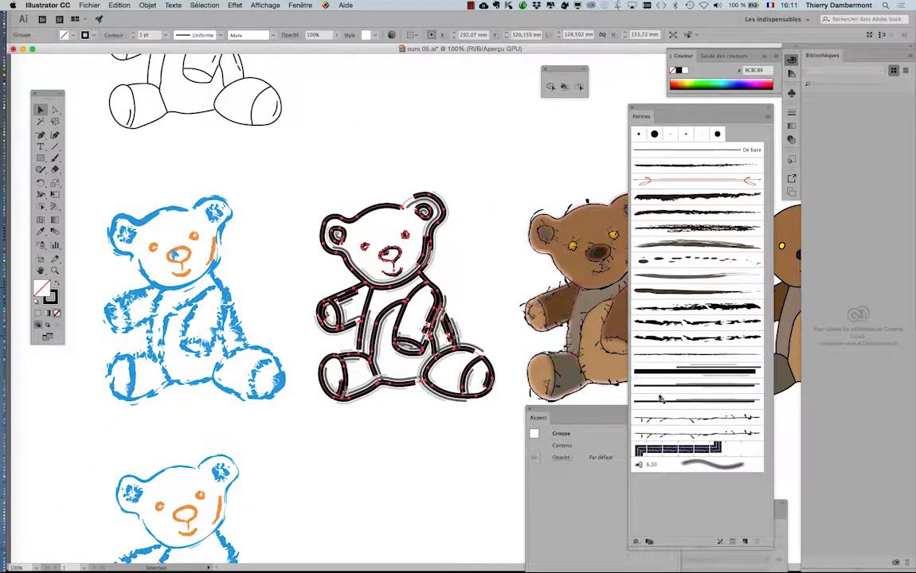
left_click(357, 203)
left_click(369, 209)
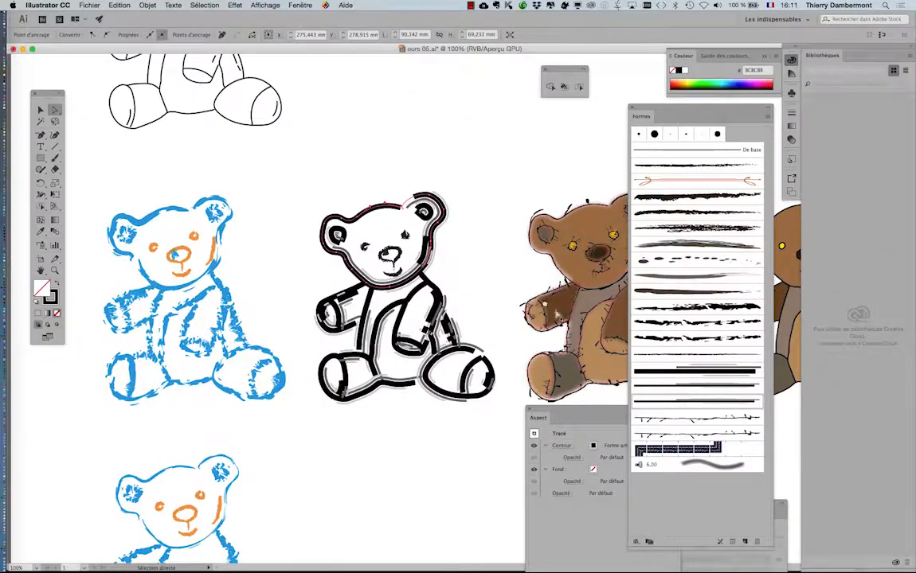
Step: Replace the art brush used on the black bear's head outline with the grey multi-bar artwork, applying the change to existing strokes
scroll(668, 411, "right", 5)
key("super+minus")
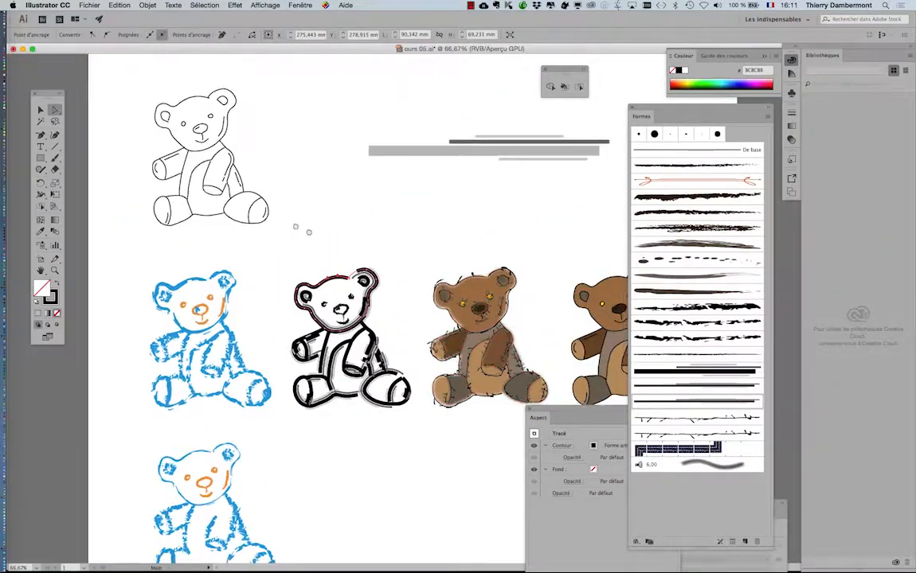
scroll(346, 129, "right", 3)
scroll(346, 130, "down", 2)
key("v")
left_click(346, 130)
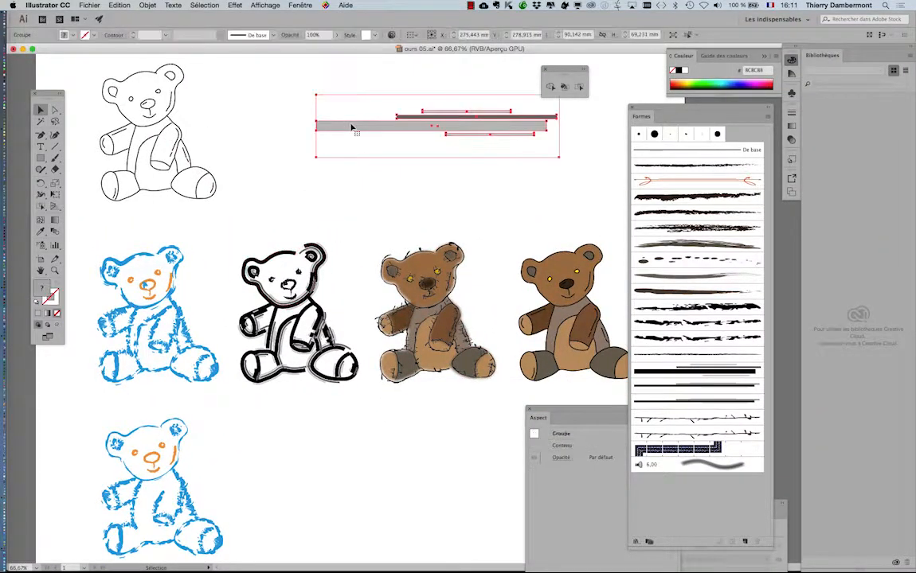
mouse_move(420, 157)
left_mouse_down()
mouse_move(593, 262)
mouse_move(678, 407)
left_mouse_up()
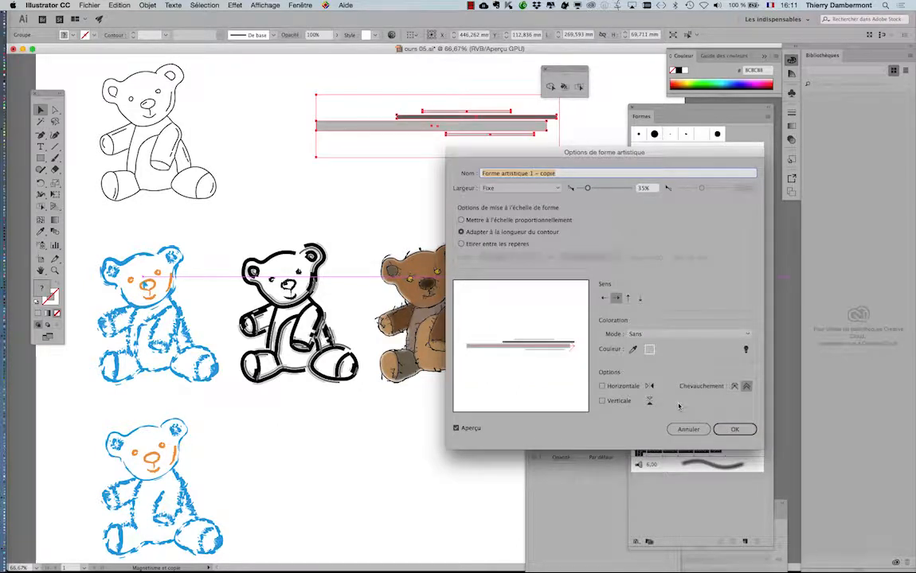
key("Return")
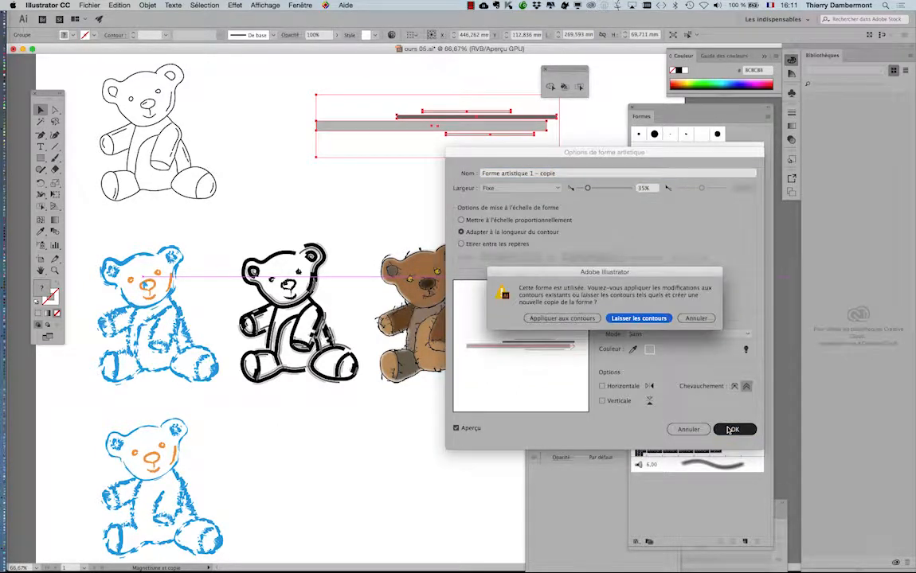
left_click(561, 317)
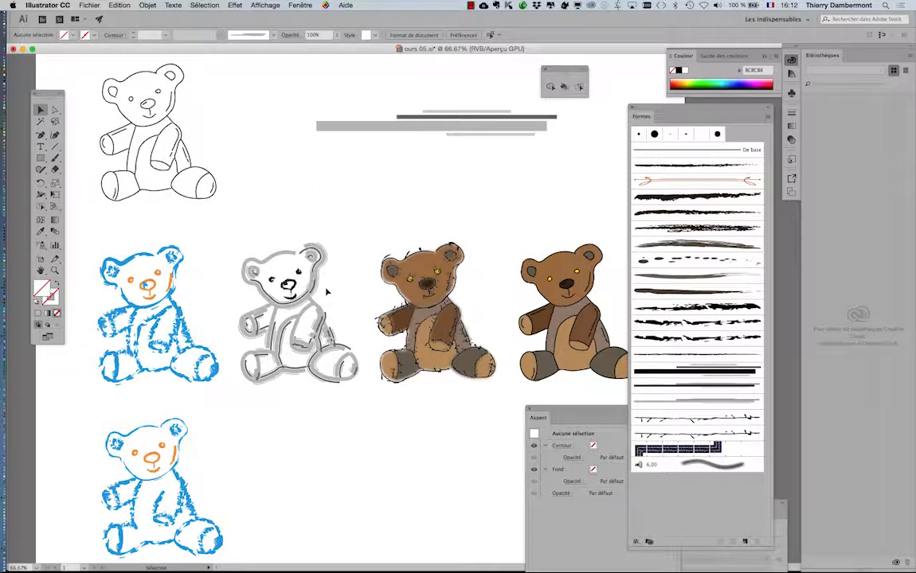
Step: Save the document as a new version in Adobe Illustrator (ai) format in the JOUR 3 IVE folder
left_click(187, 159)
left_click(89, 5)
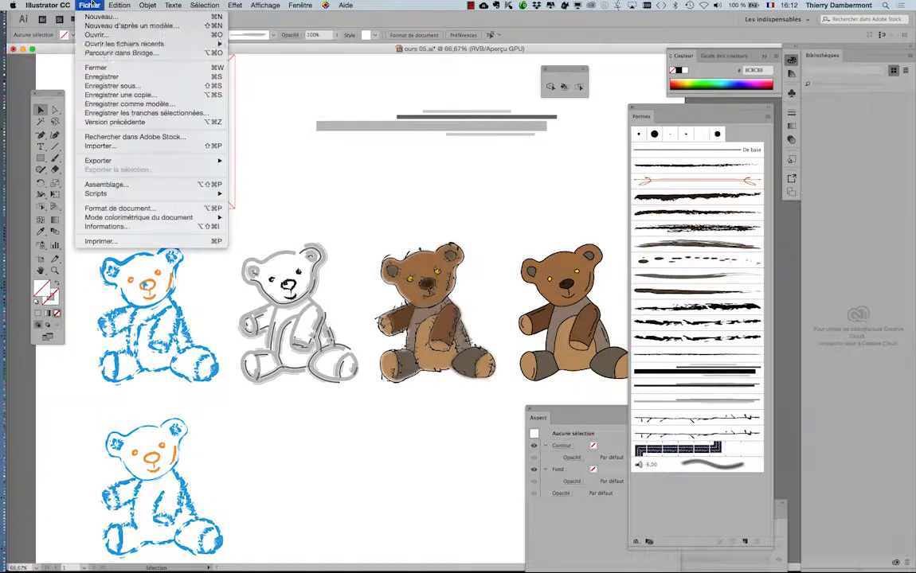
left_click(117, 90)
left_click(443, 94)
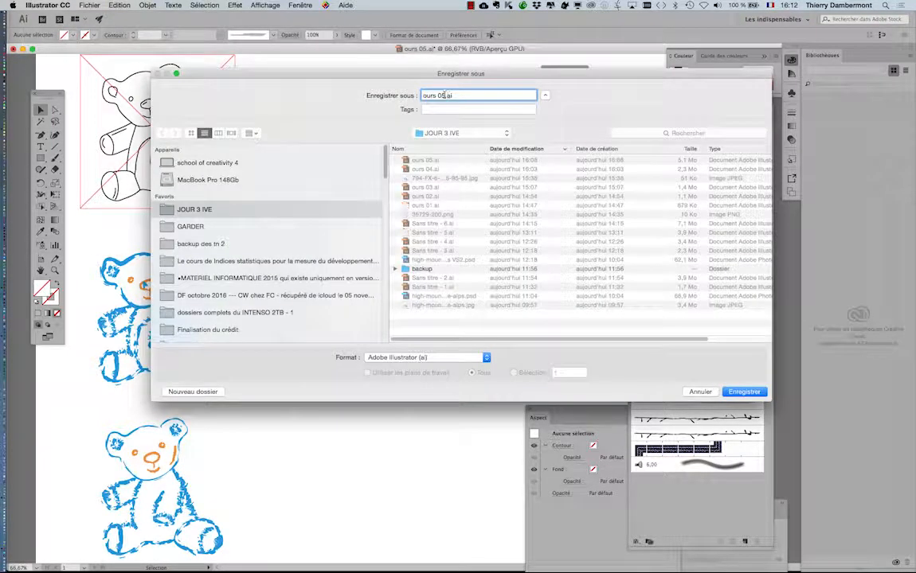
key("Return")
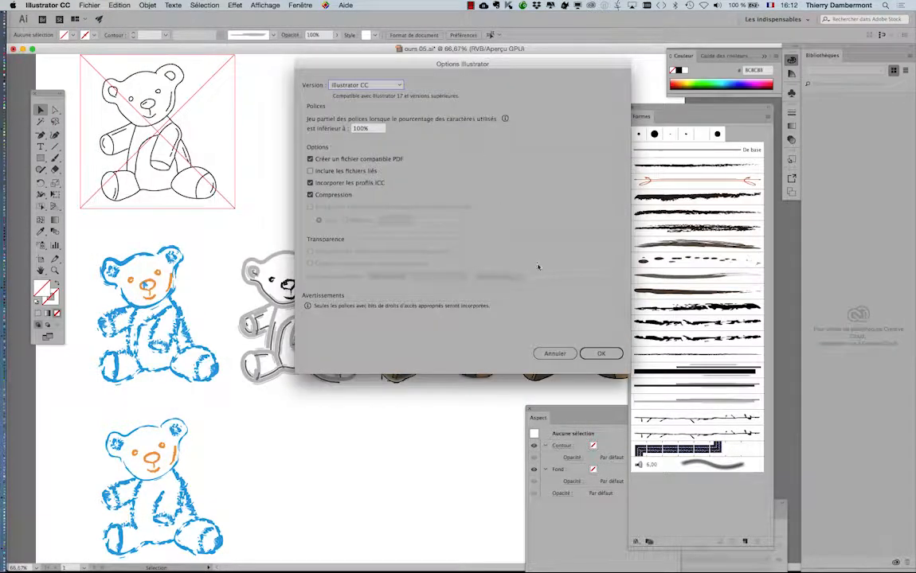